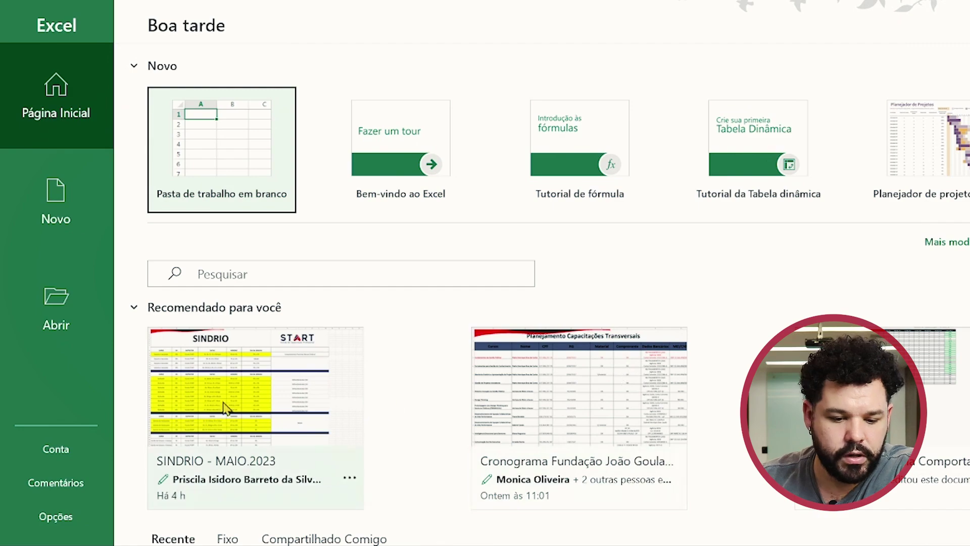
Pin the SINDRIO - MAIO.2023 workbook from the recent files and show the list of pinned workbooks.
{"action": "scroll", "coordinate": [397, 340], "scroll_direction": "down", "scroll_amount": 6}
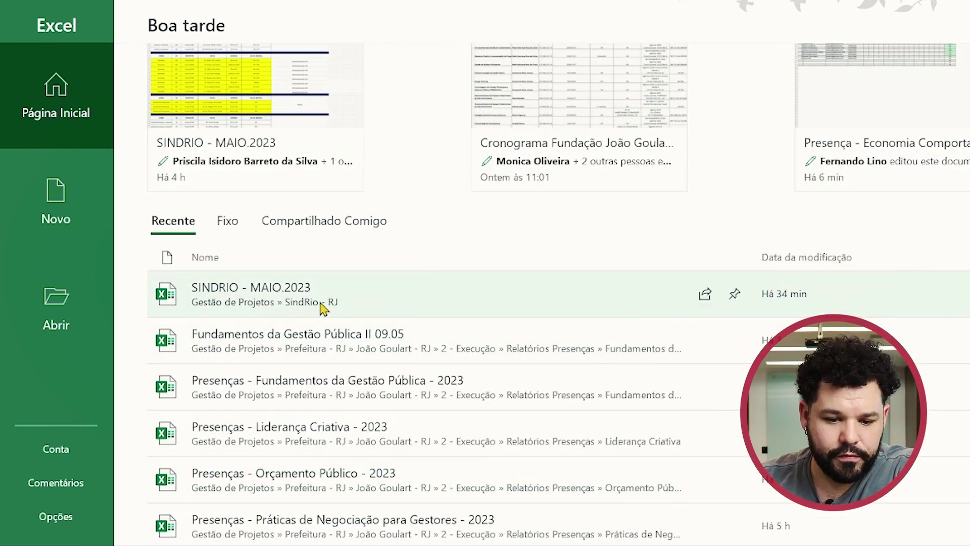
{"action": "left_click", "coordinate": [736, 297]}
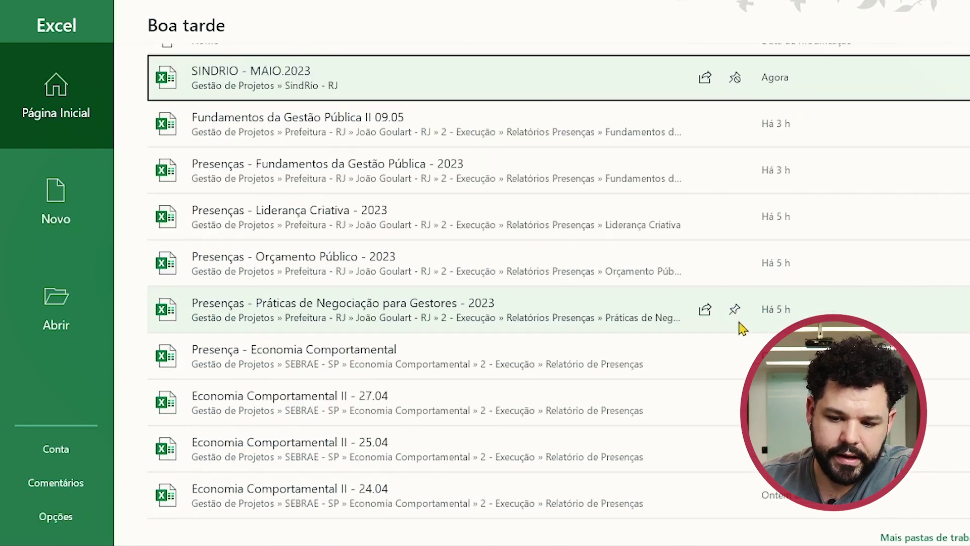
{"action": "scroll", "coordinate": [221, 184], "scroll_direction": "down", "scroll_amount": 3}
{"action": "scroll", "coordinate": [271, 189], "scroll_direction": "up", "scroll_amount": 3}
{"action": "left_click", "coordinate": [227, 164]}
{"action": "scroll", "coordinate": [230, 172], "scroll_direction": "up", "scroll_amount": 5}
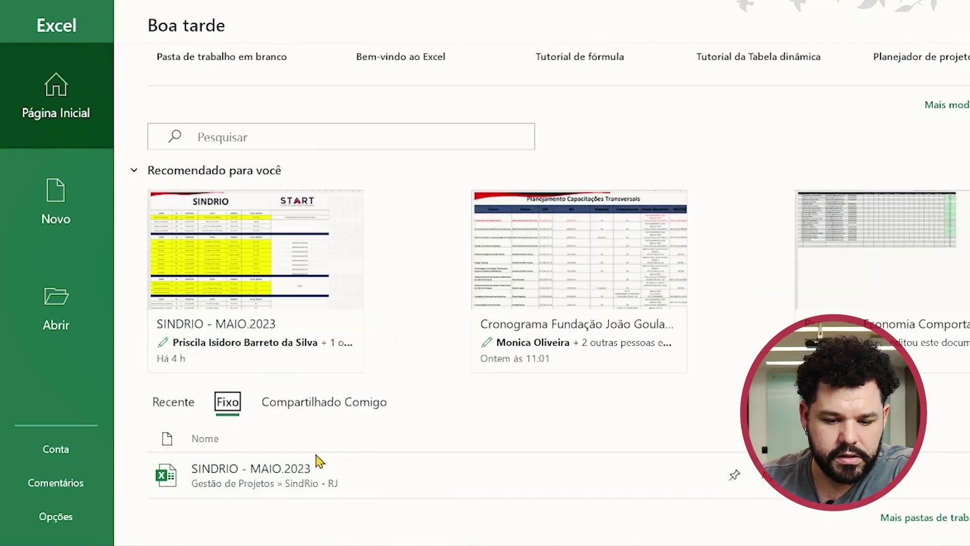
Review the list of workbooks shared with this account.
{"action": "left_click", "coordinate": [304, 404]}
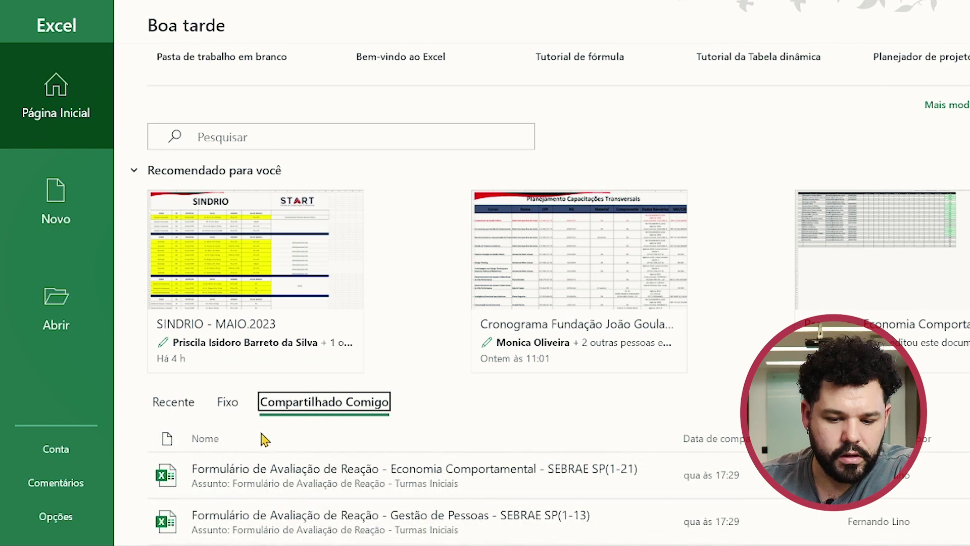
{"action": "scroll", "coordinate": [470, 392], "scroll_direction": "down", "scroll_amount": 3}
{"action": "scroll", "coordinate": [455, 383], "scroll_direction": "up", "scroll_amount": 3}
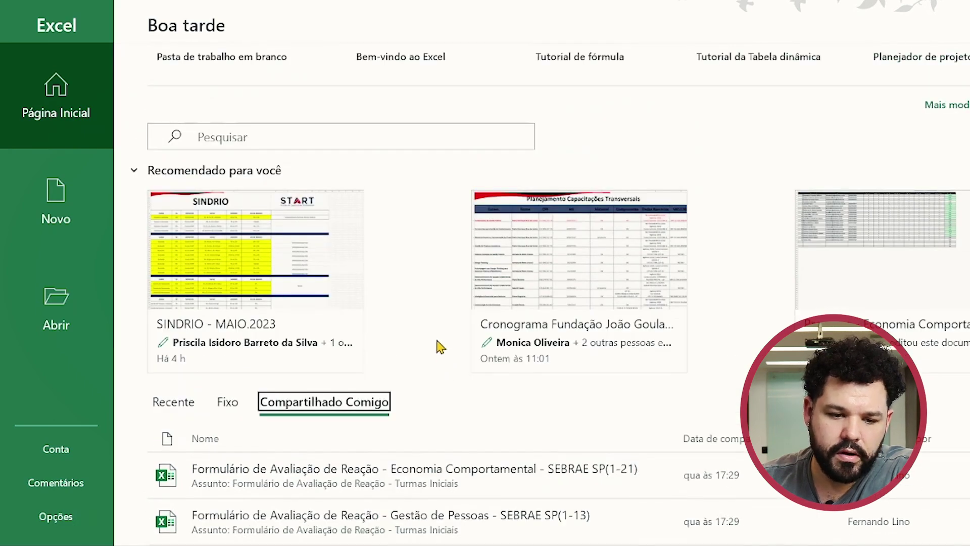
{"action": "scroll", "coordinate": [340, 282], "scroll_direction": "up", "scroll_amount": 2}
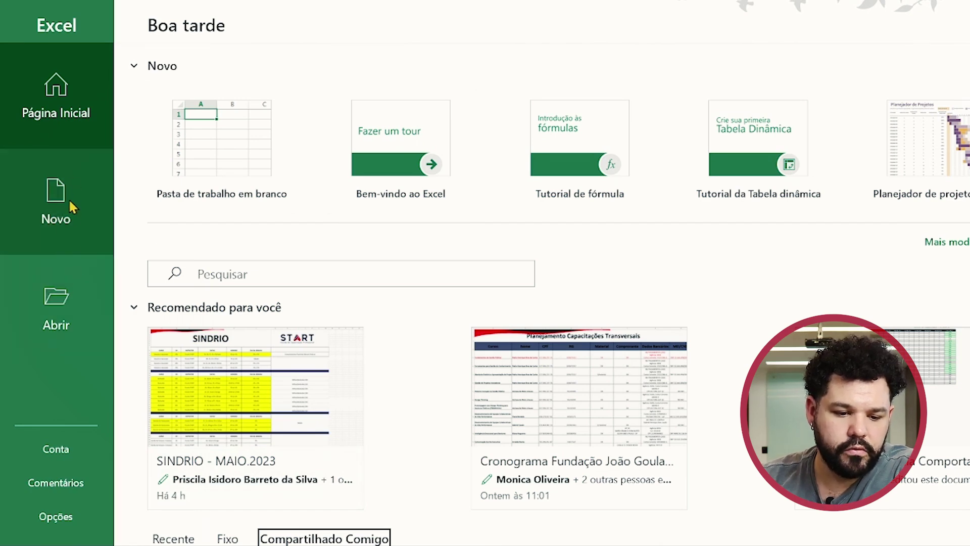
View the general program options and close them without changing anything.
{"action": "left_click", "coordinate": [55, 483]}
{"action": "left_click", "coordinate": [71, 514]}
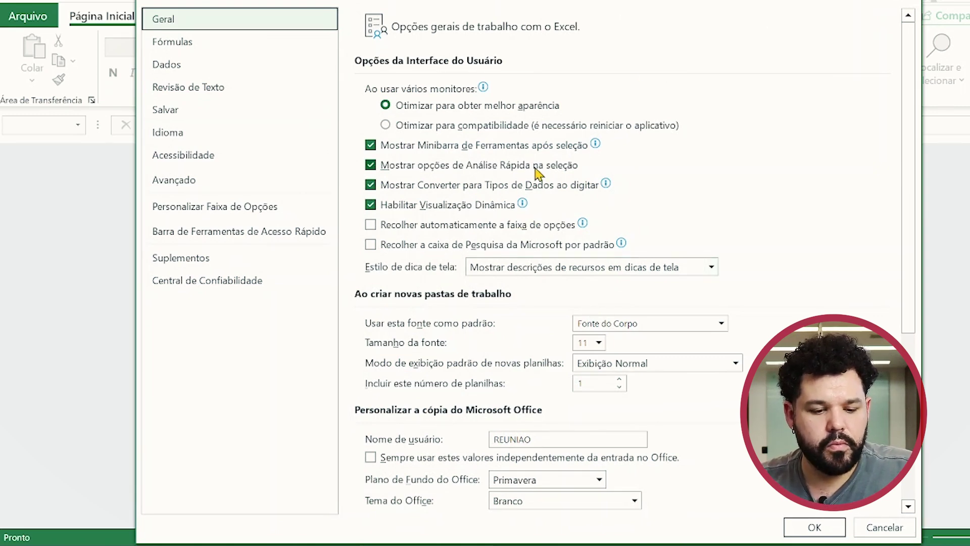
{"action": "key", "text": "Escape"}
Create a blank workbook and select cell A1.
{"action": "left_click", "coordinate": [29, 18]}
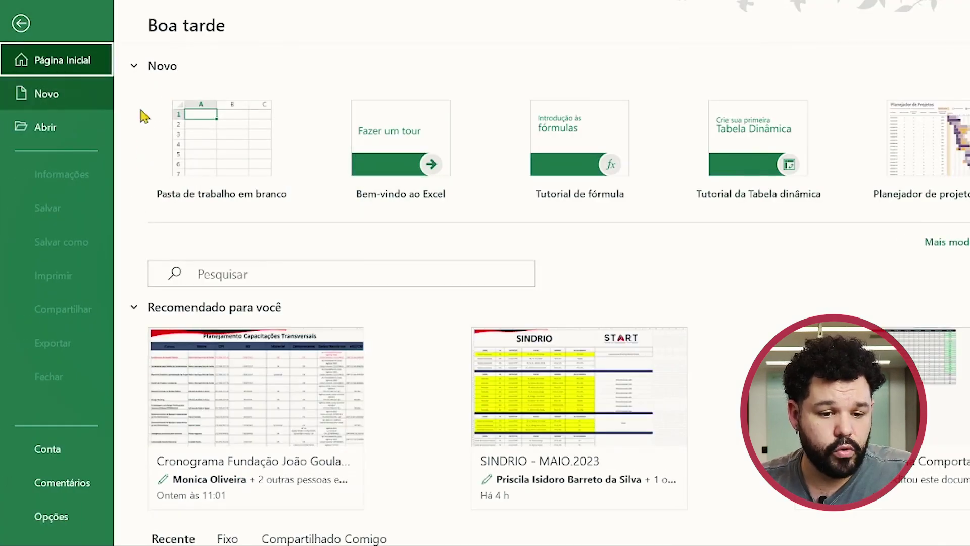
{"action": "left_click", "coordinate": [229, 161]}
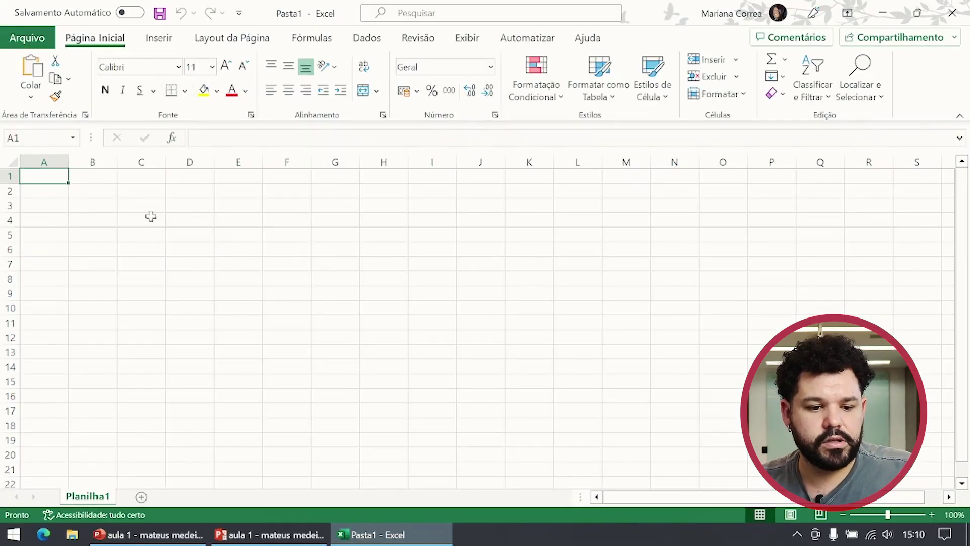
{"action": "left_click", "coordinate": [276, 209]}
{"action": "left_click", "coordinate": [34, 174]}
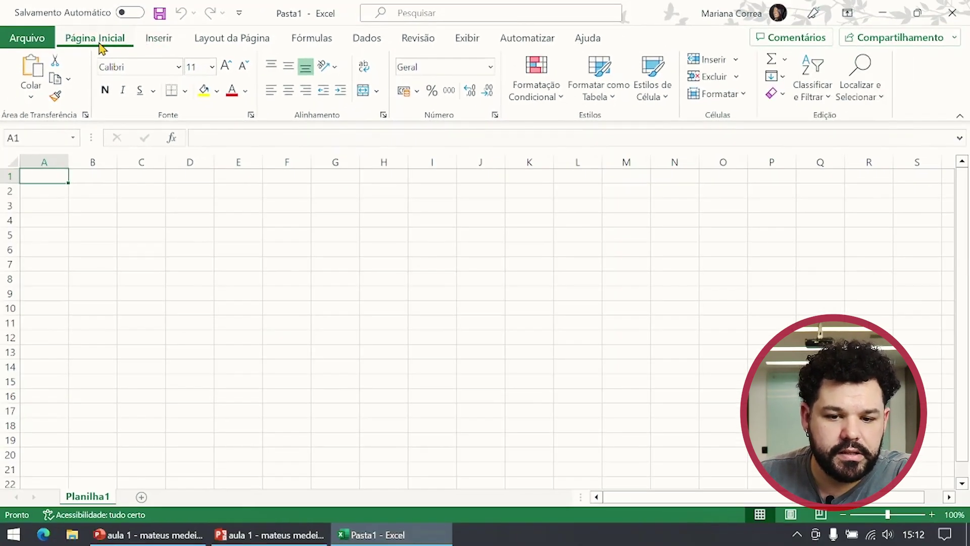
Examine the ribbon command groups for inserting, page layout, formulas, data and review.
{"action": "left_click", "coordinate": [157, 39]}
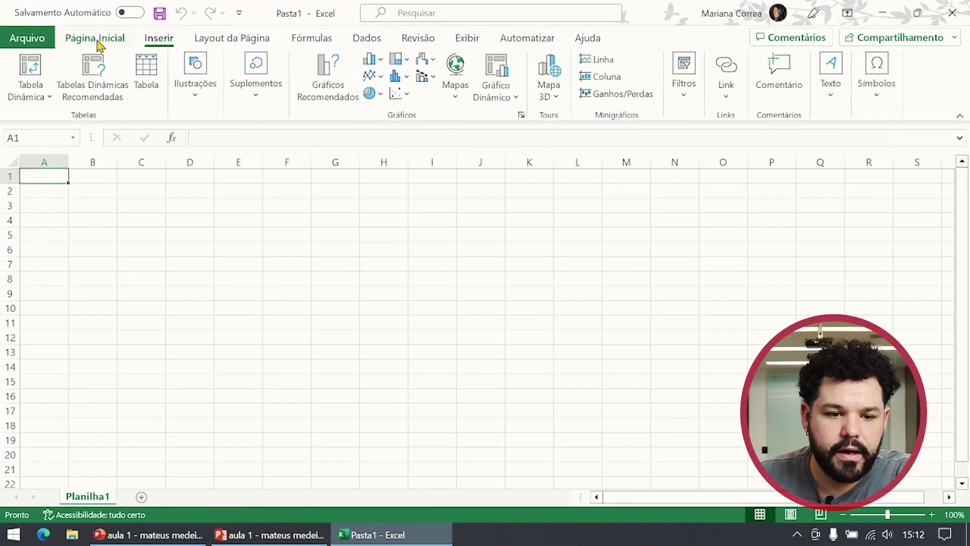
{"action": "left_click", "coordinate": [224, 40]}
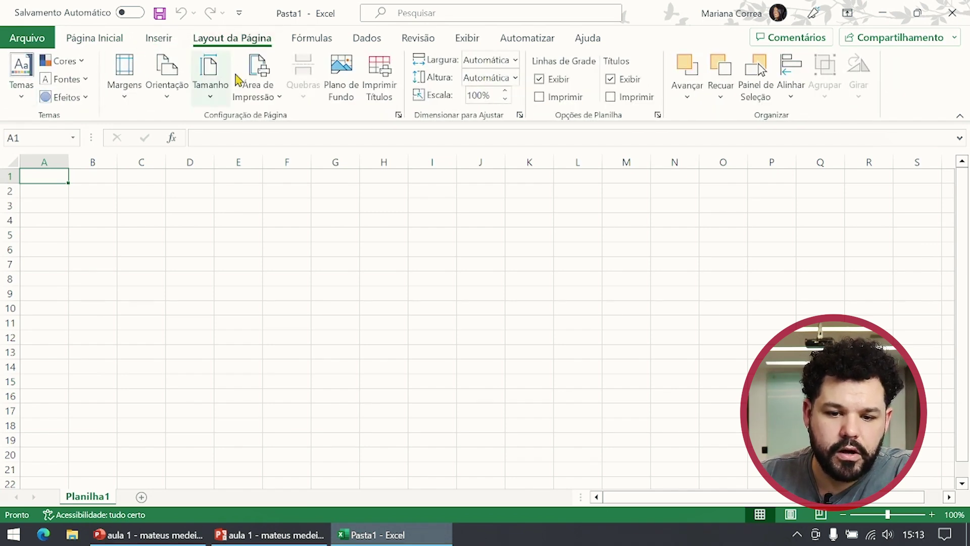
{"action": "left_click", "coordinate": [298, 43]}
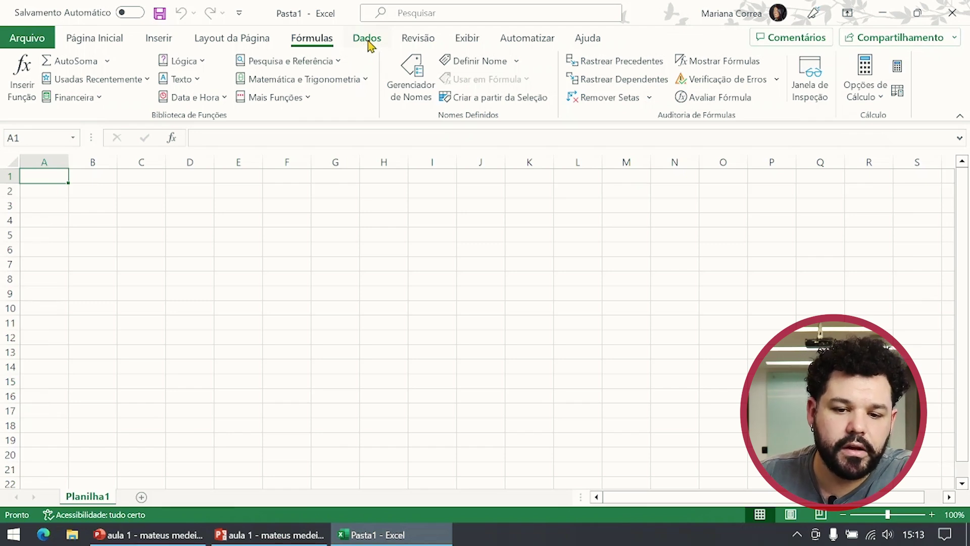
{"action": "left_click", "coordinate": [386, 43]}
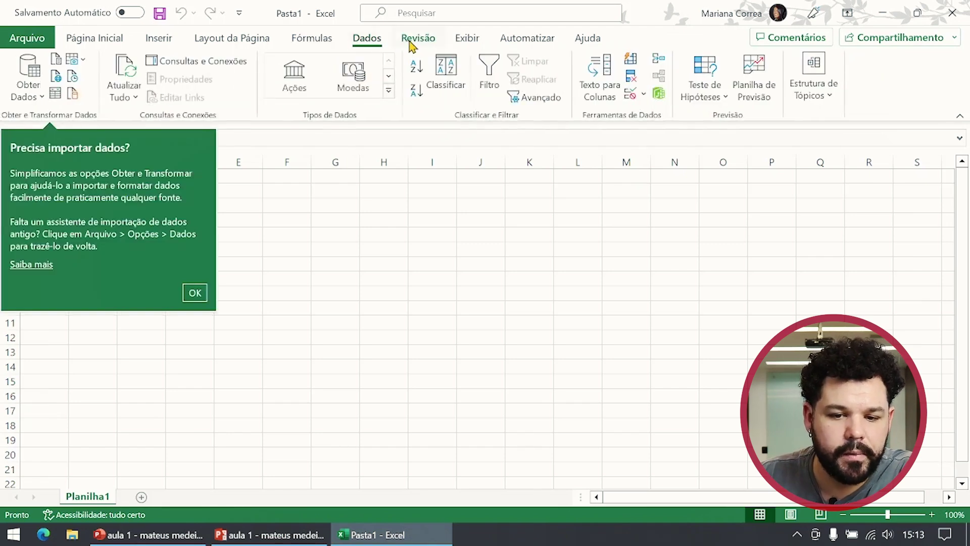
{"action": "left_click", "coordinate": [412, 40]}
{"action": "left_click", "coordinate": [306, 41]}
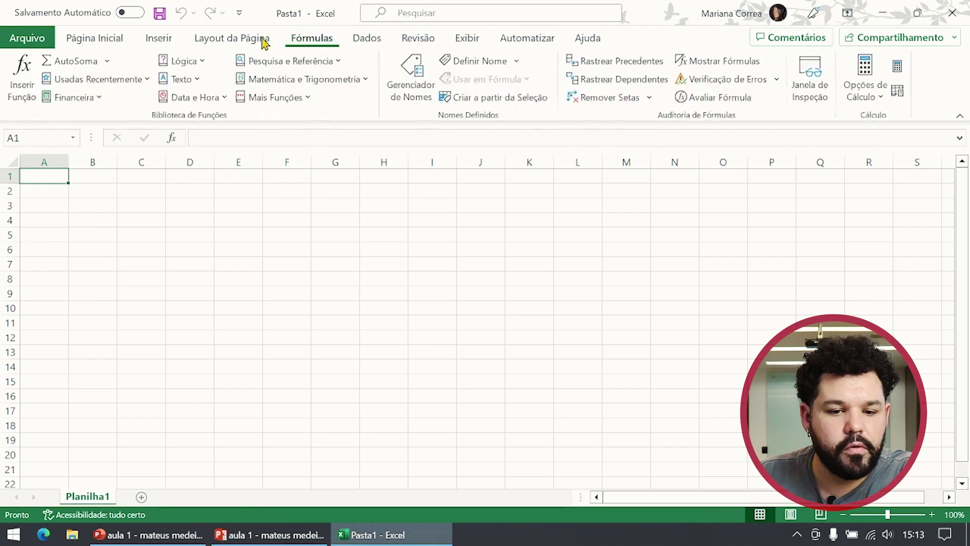
{"action": "left_click", "coordinate": [257, 40]}
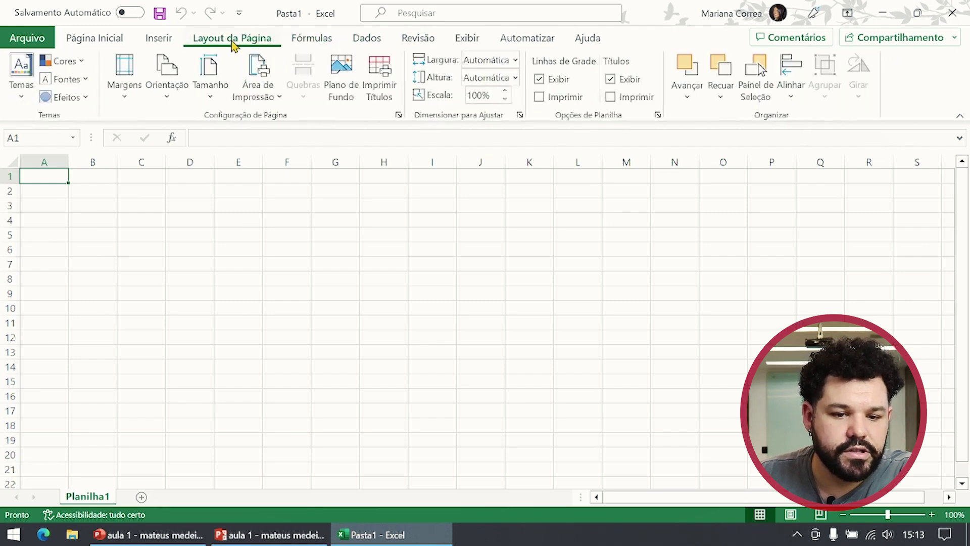
Add the Centralizar alignment command to the Quick Access Toolbar.
{"action": "left_click", "coordinate": [116, 40]}
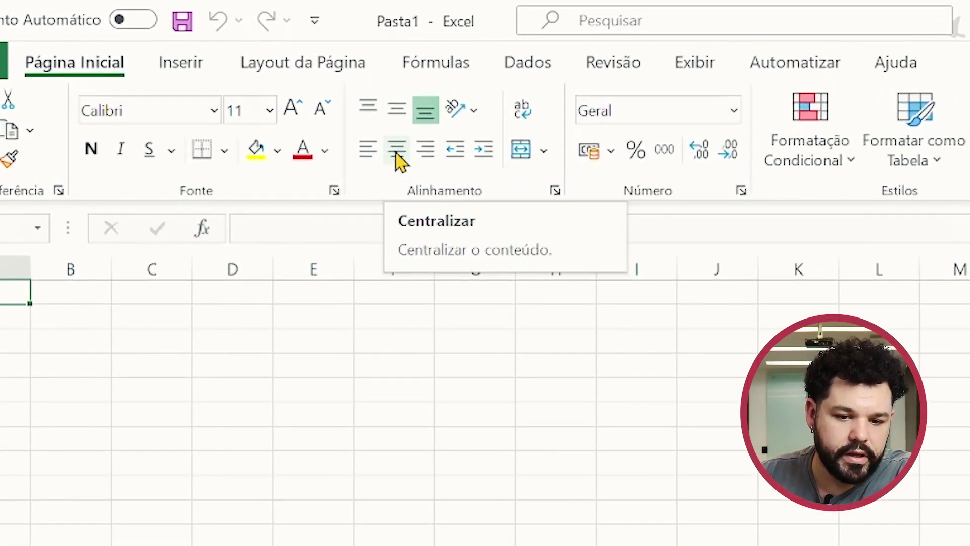
{"action": "right_click", "coordinate": [399, 153]}
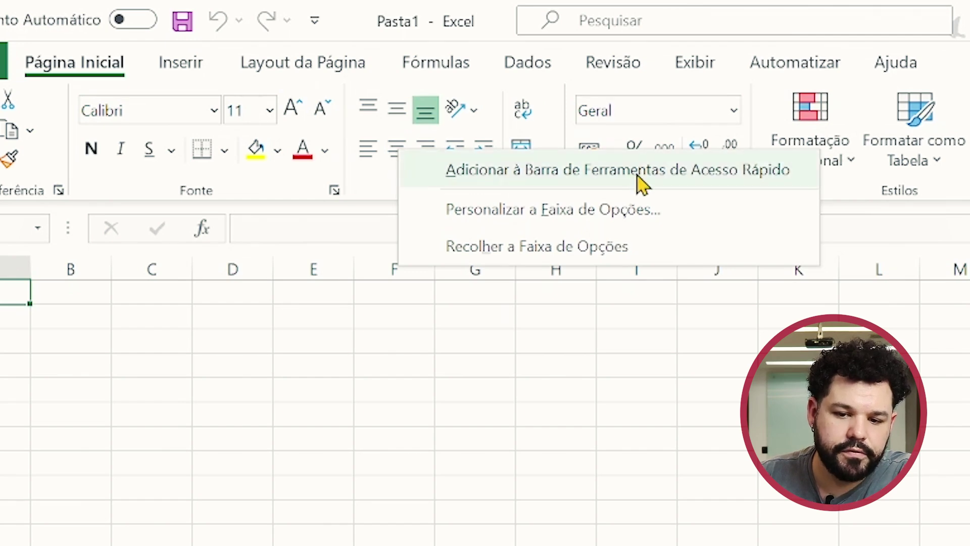
{"action": "left_click", "coordinate": [609, 171]}
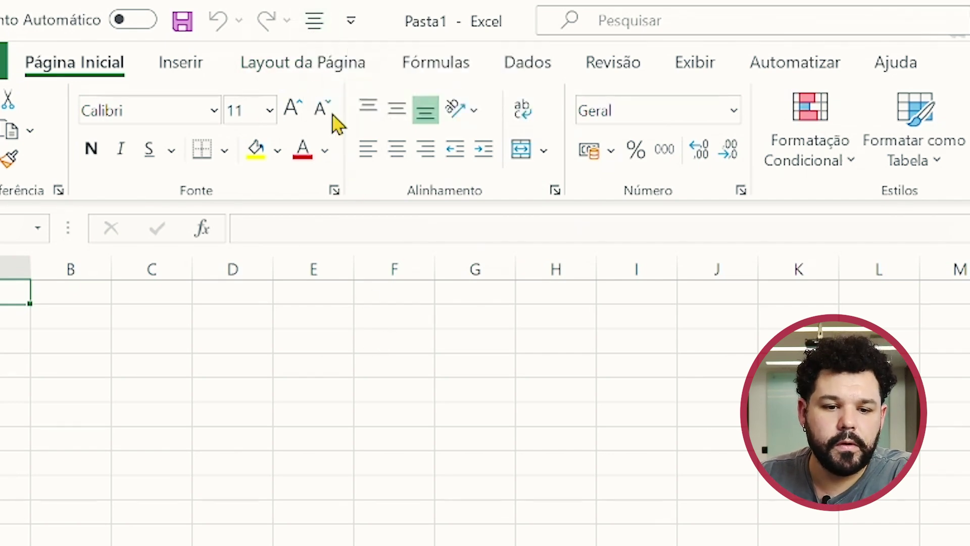
Try out the Centralizar shortcut by switching cell A1's horizontal centering on and off.
{"action": "left_click", "coordinate": [315, 22]}
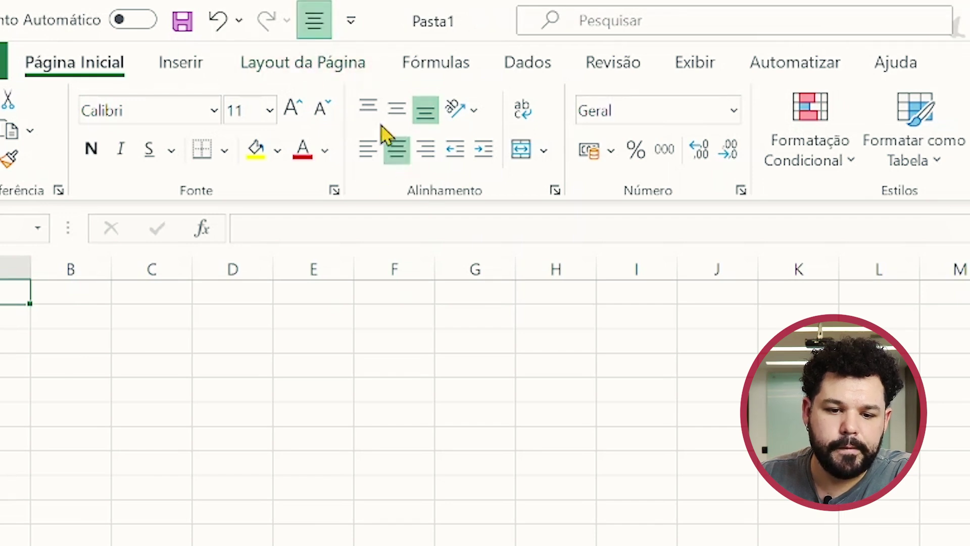
{"action": "left_click", "coordinate": [315, 24]}
{"action": "left_click", "coordinate": [315, 23]}
{"action": "left_click", "coordinate": [316, 32]}
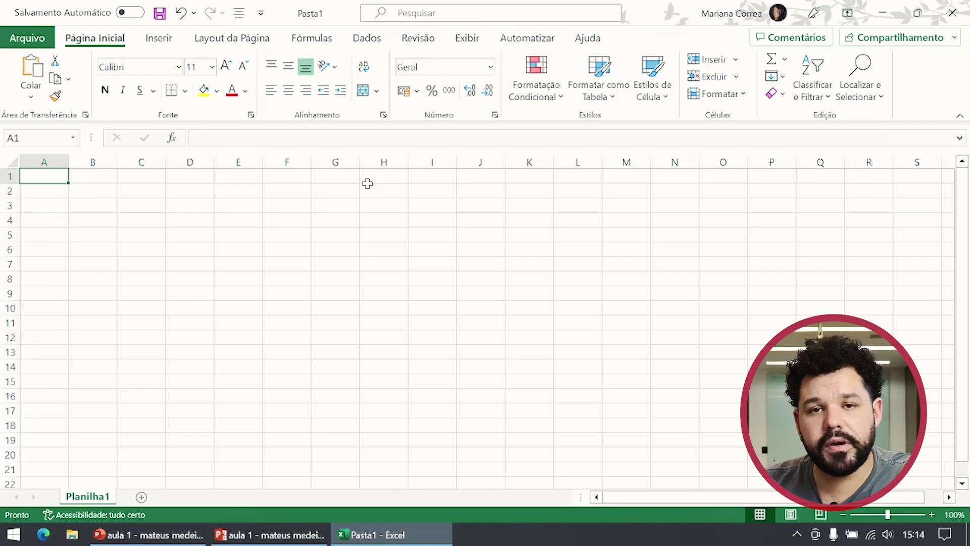
Add the Imagens command from the Ilustrações group to the Quick Access Toolbar.
{"action": "left_click", "coordinate": [159, 39]}
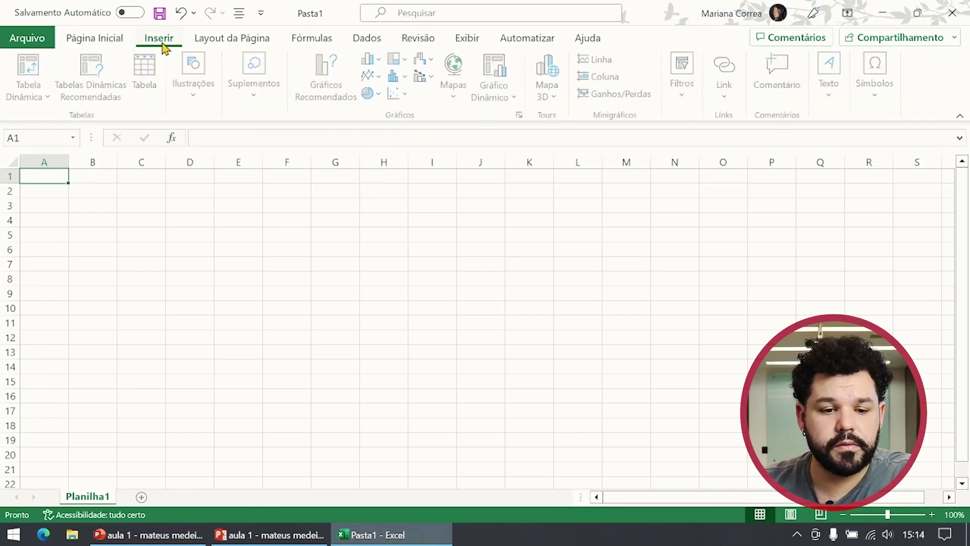
{"action": "left_click", "coordinate": [194, 80]}
{"action": "right_click", "coordinate": [196, 151]}
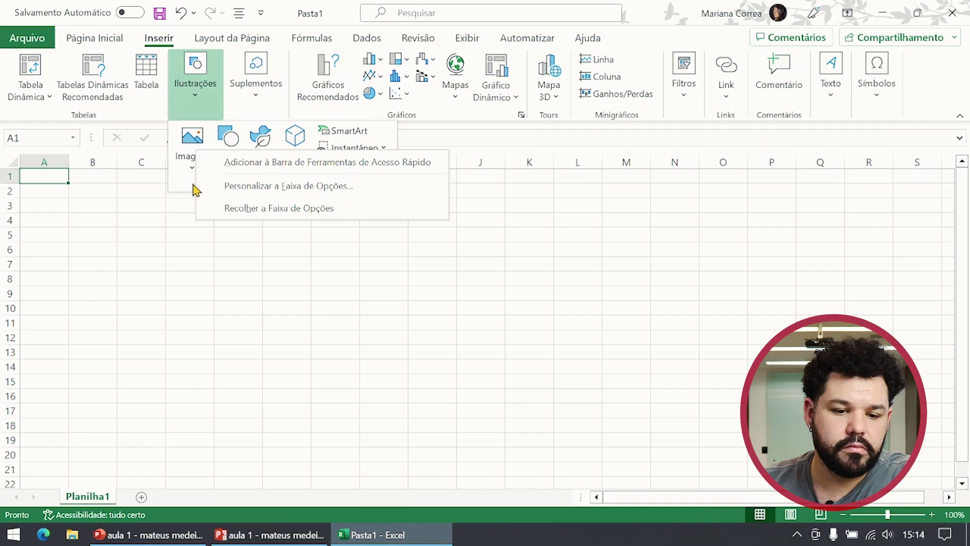
{"action": "left_click", "coordinate": [244, 162]}
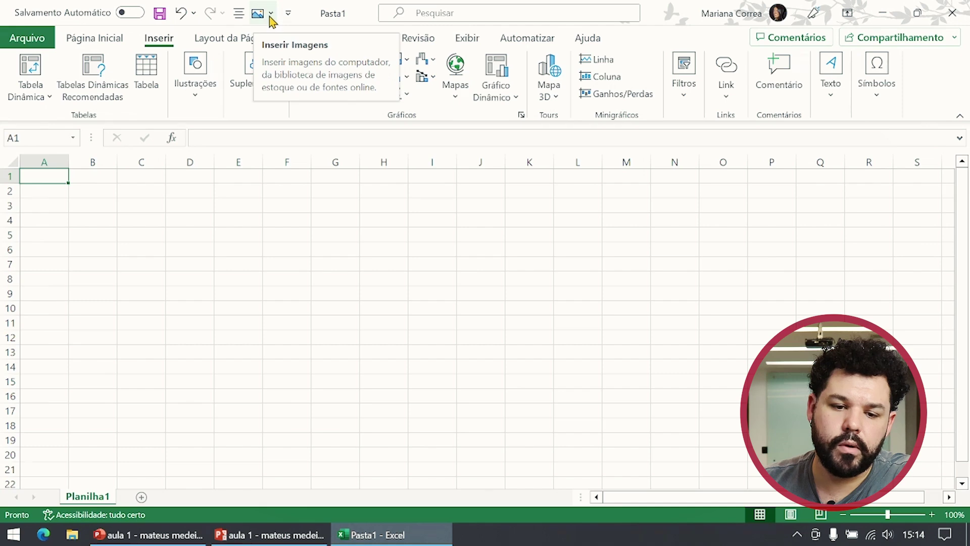
Check the picture sources offered by the new Inserir Imagens shortcut without inserting a picture.
{"action": "left_click", "coordinate": [271, 15]}
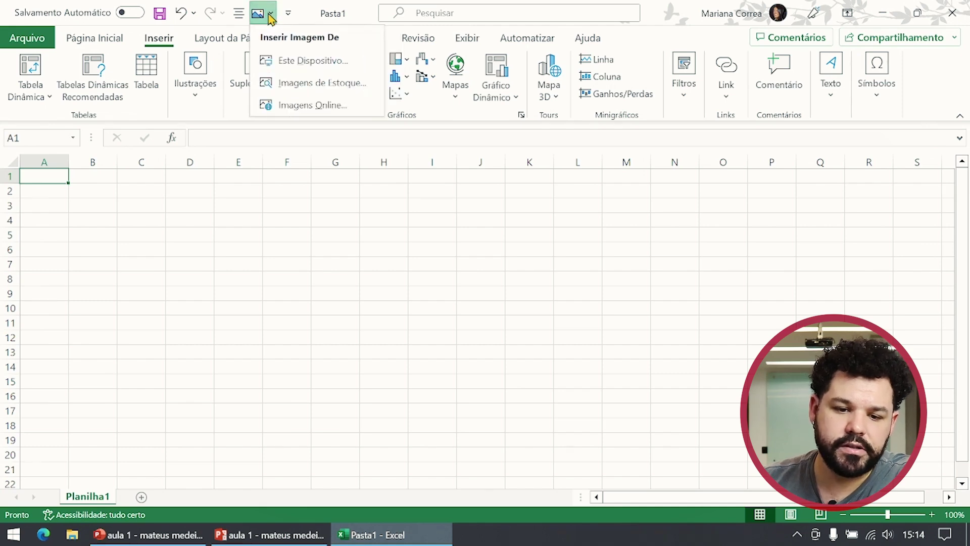
{"action": "left_click", "coordinate": [271, 15]}
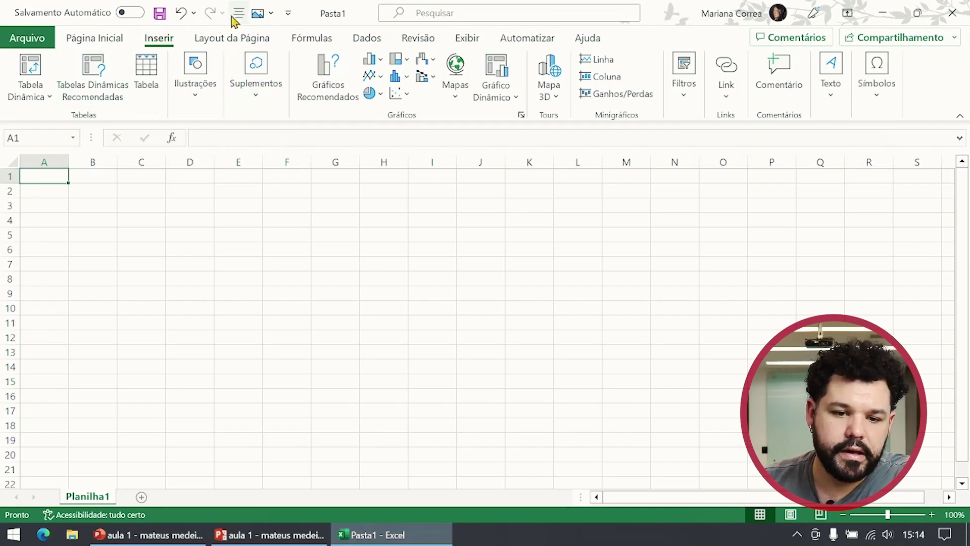
{"action": "left_click", "coordinate": [268, 16]}
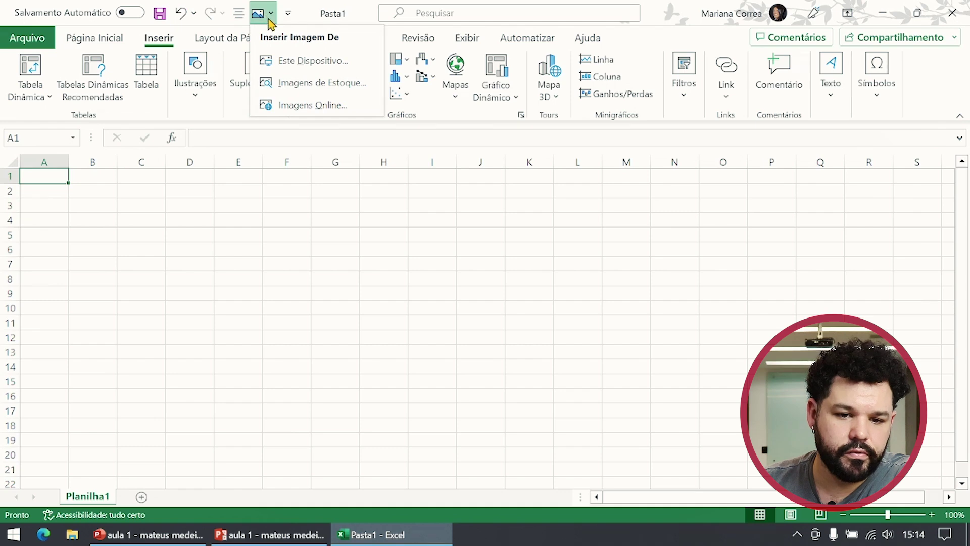
{"action": "left_click", "coordinate": [302, 206]}
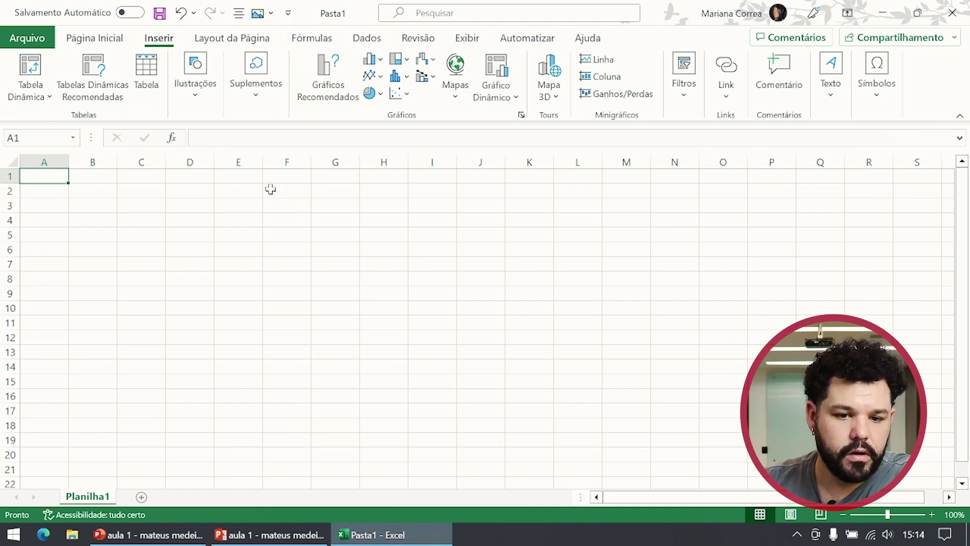
Select cell C1, show the Layout da Página commands and jump to cell G5 through the Name Box.
{"action": "left_click", "coordinate": [139, 174]}
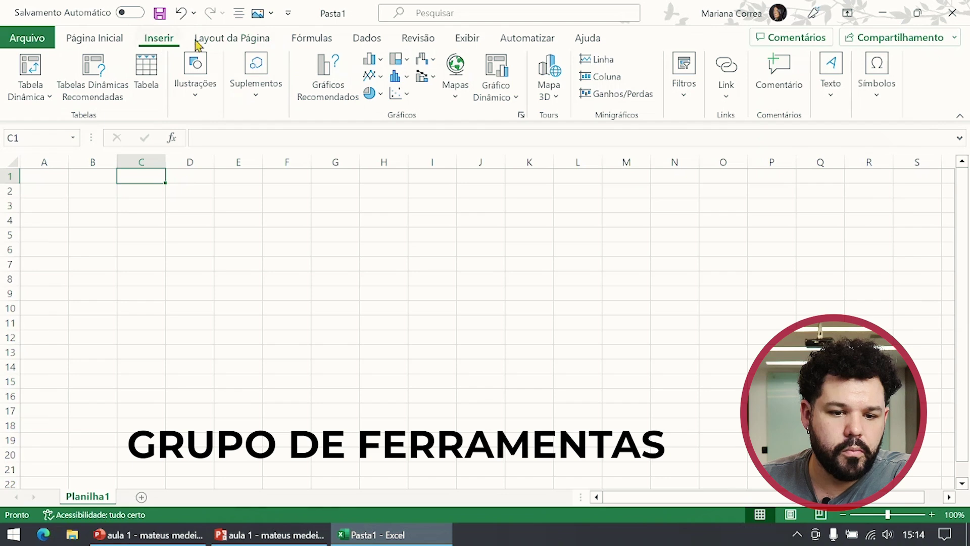
{"action": "left_click", "coordinate": [236, 38]}
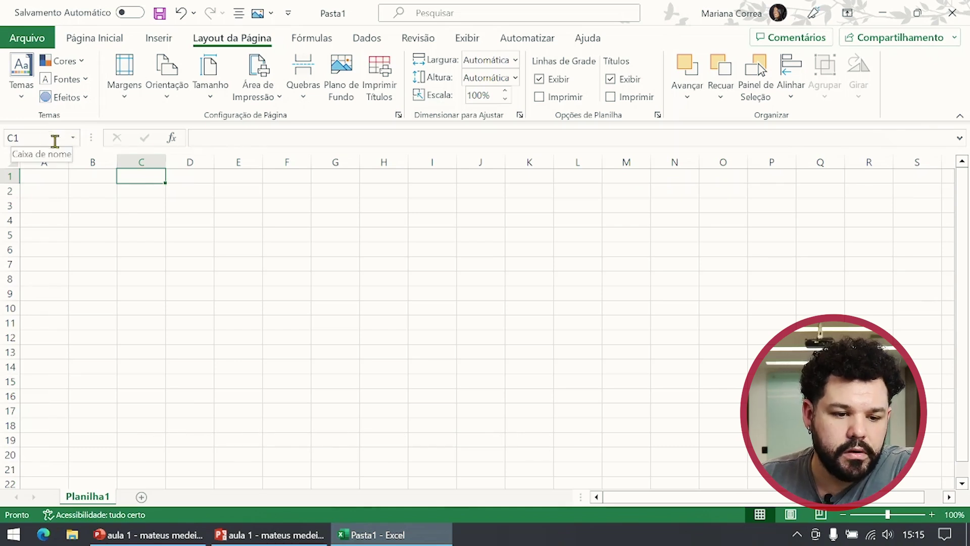
{"action": "left_click", "coordinate": [28, 137]}
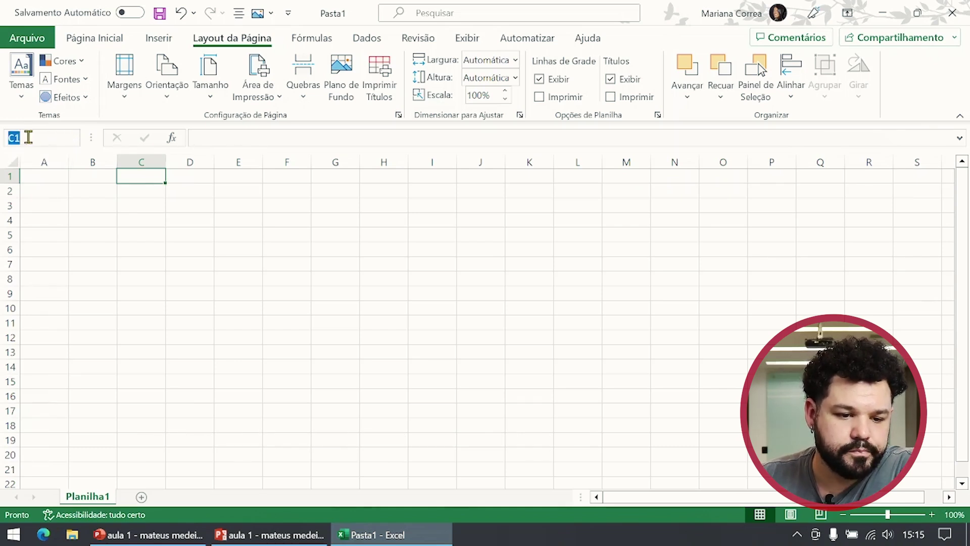
{"action": "left_click", "coordinate": [72, 143]}
{"action": "left_click", "coordinate": [69, 141]}
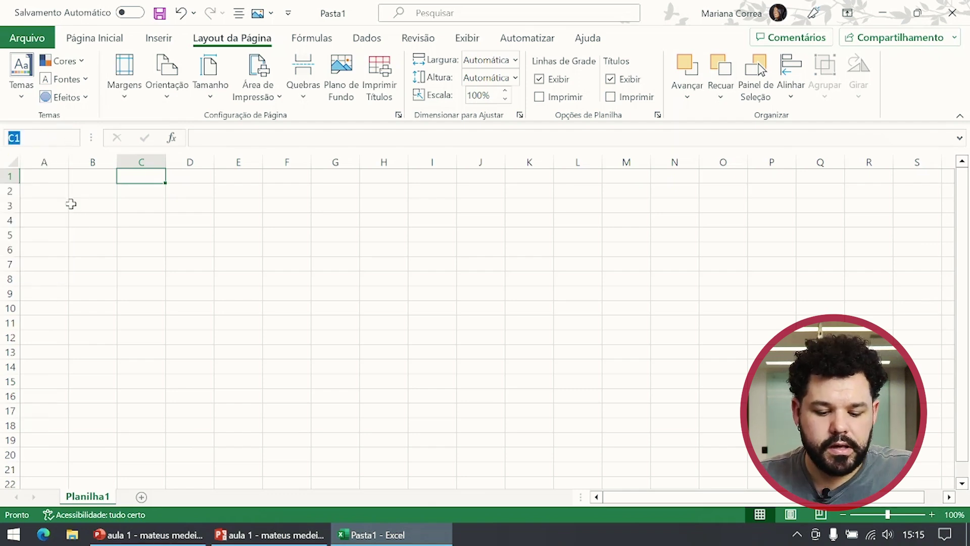
{"action": "type", "text": "g5"}
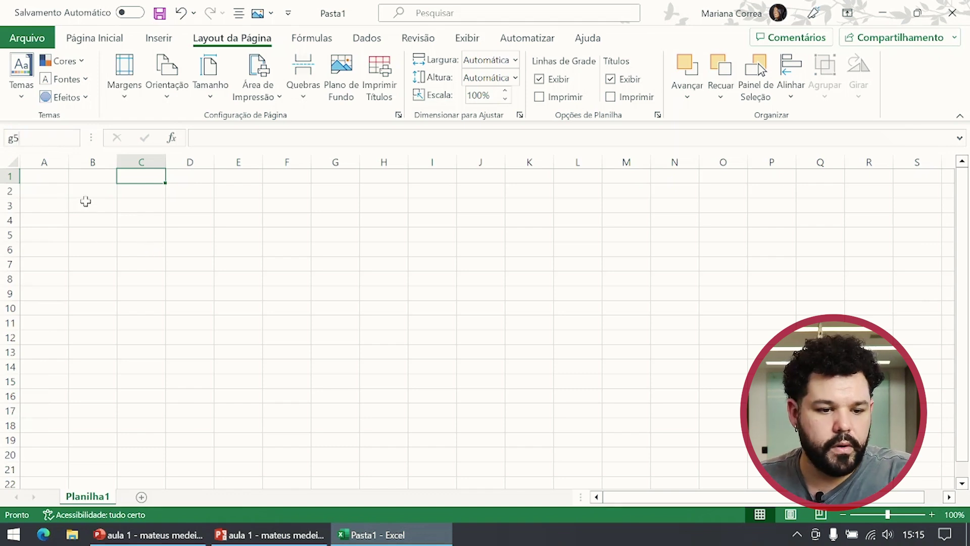
{"action": "key", "text": "Return"}
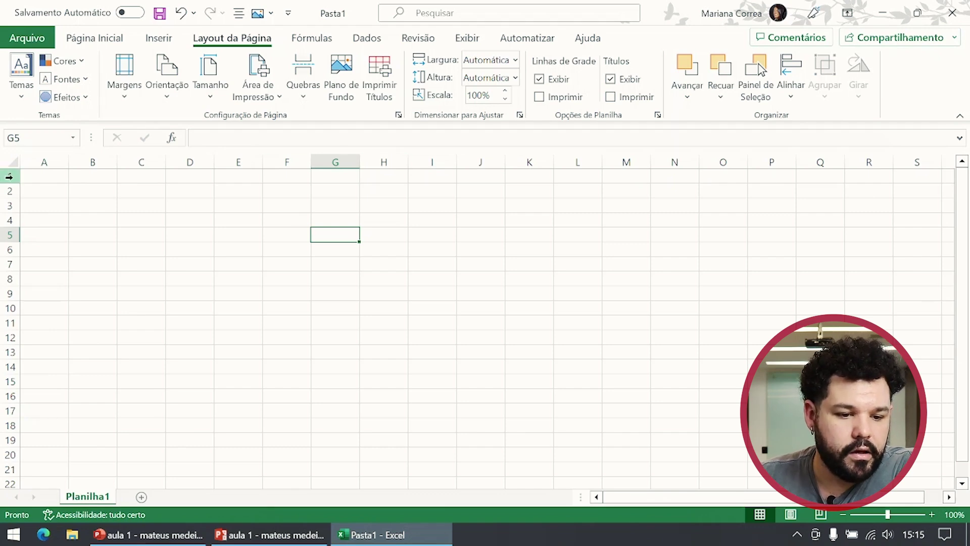
Select entire rows 1 through 15 of Planilha1.
{"action": "mouse_move", "coordinate": [10, 176]}
{"action": "left_mouse_down"}
{"action": "mouse_move", "coordinate": [10, 474]}
{"action": "mouse_move", "coordinate": [10, 382]}
{"action": "left_mouse_up"}
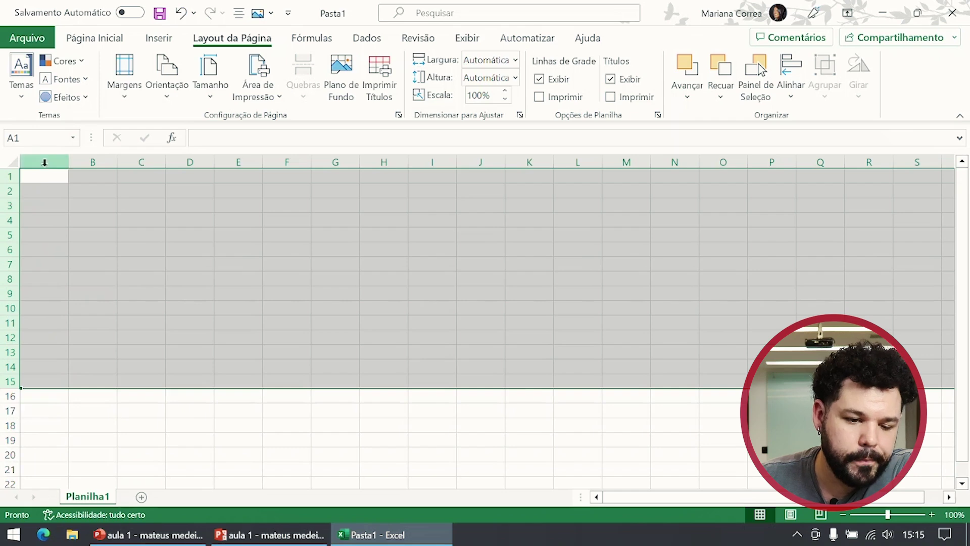
Select entire columns A through M, followed by column G alone, and return to the single cell G5.
{"action": "left_click", "coordinate": [41, 159]}
{"action": "left_click_drag", "start_coordinate": [44, 162], "coordinate": [627, 203]}
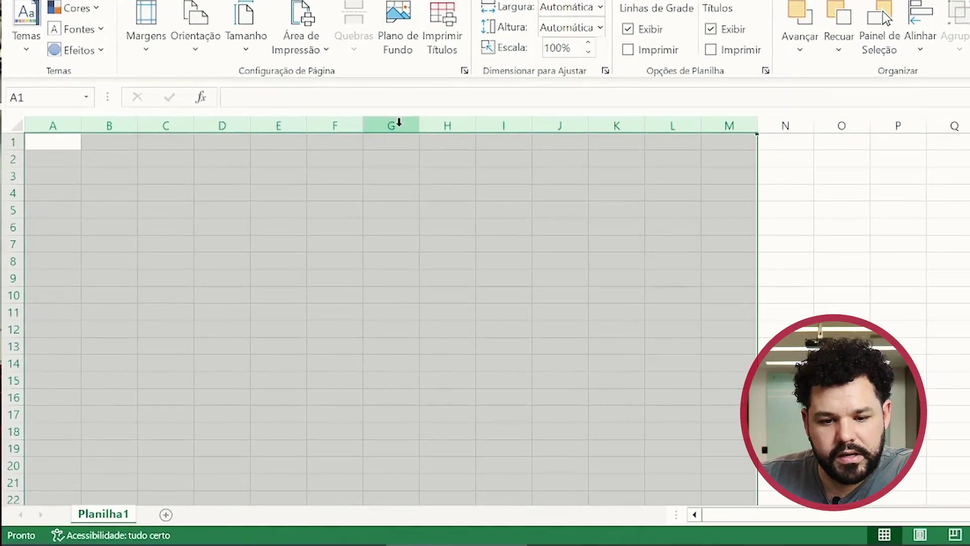
{"action": "left_click", "coordinate": [341, 157]}
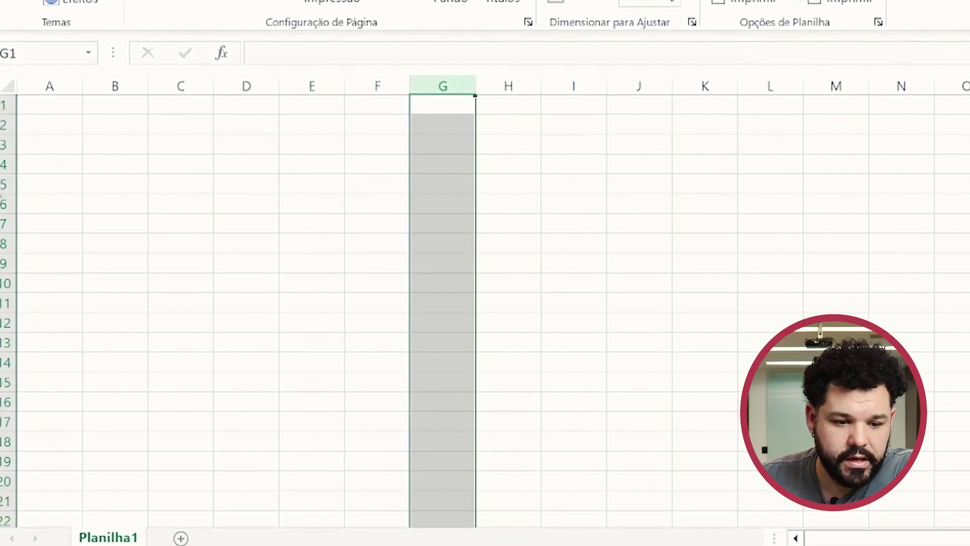
{"action": "left_click", "coordinate": [445, 186]}
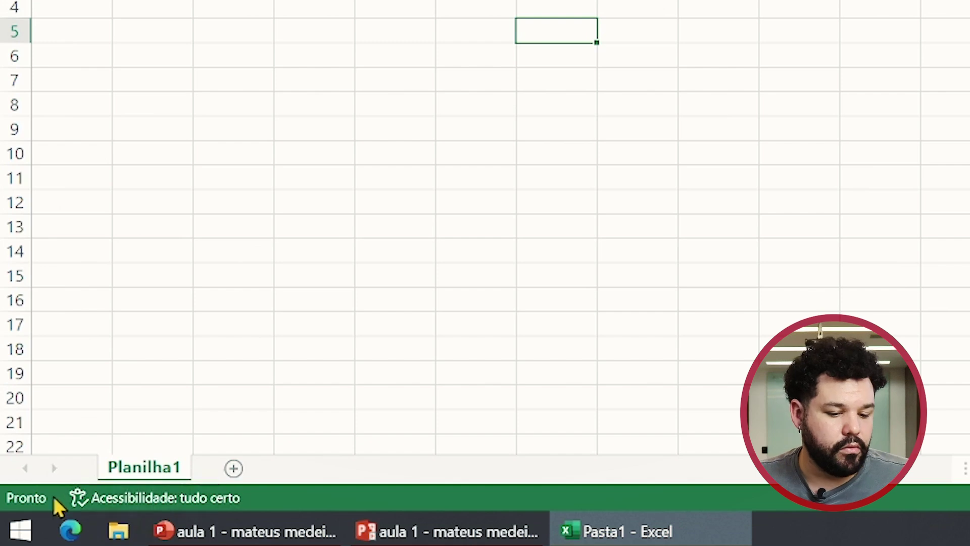
Run the accessibility check on the workbook, review the inspection results and close them.
{"action": "left_click", "coordinate": [134, 500]}
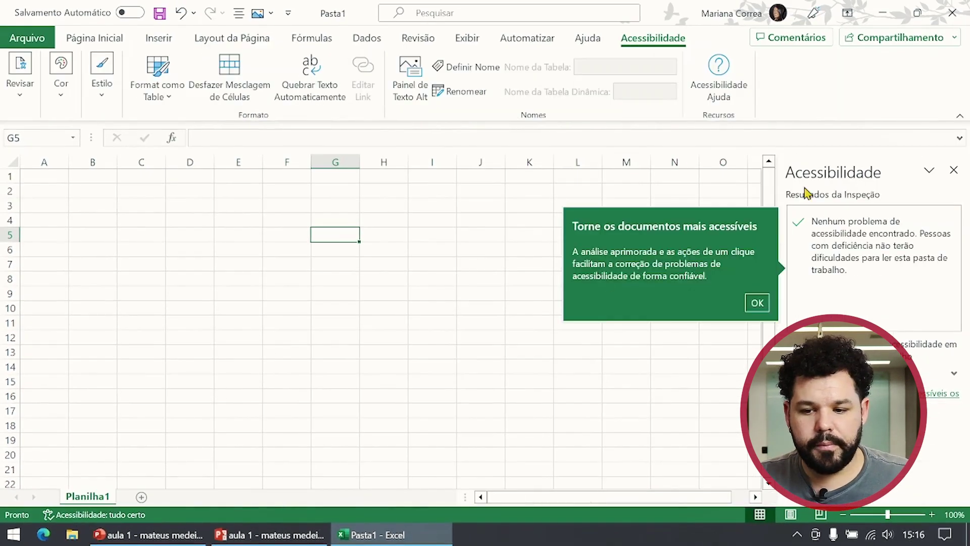
{"action": "left_click", "coordinate": [756, 303]}
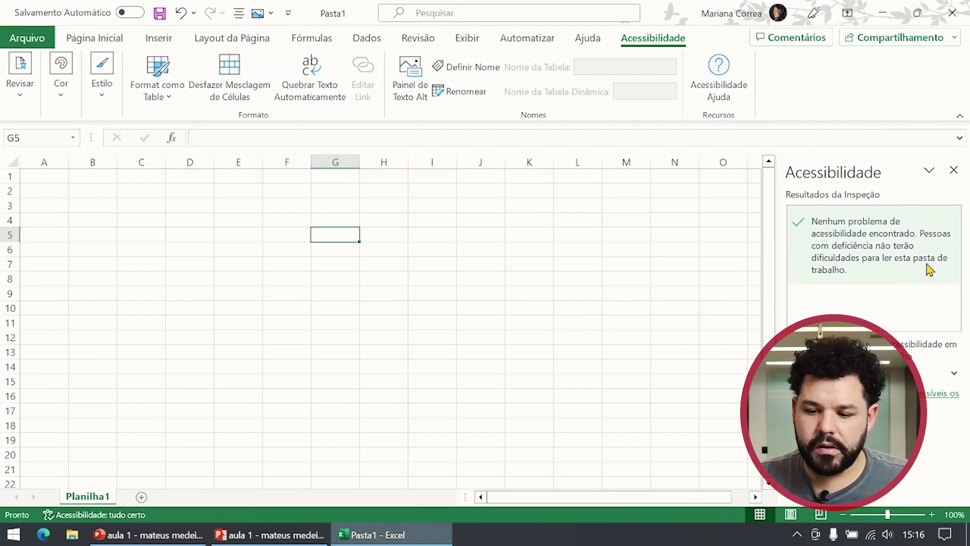
{"action": "left_click", "coordinate": [954, 170]}
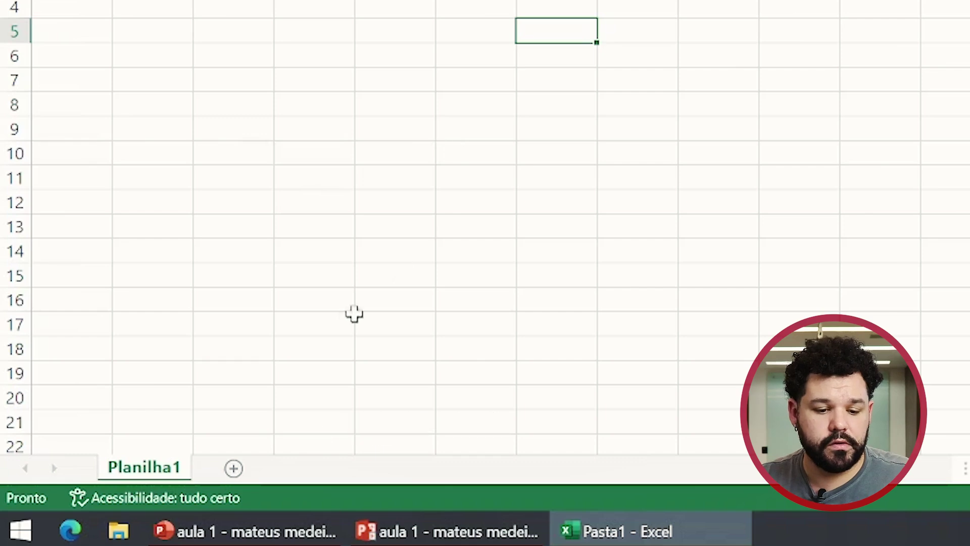
Add a second worksheet and switch between Planilha1 and Planilha2, ending on Planilha1.
{"action": "left_click", "coordinate": [234, 468]}
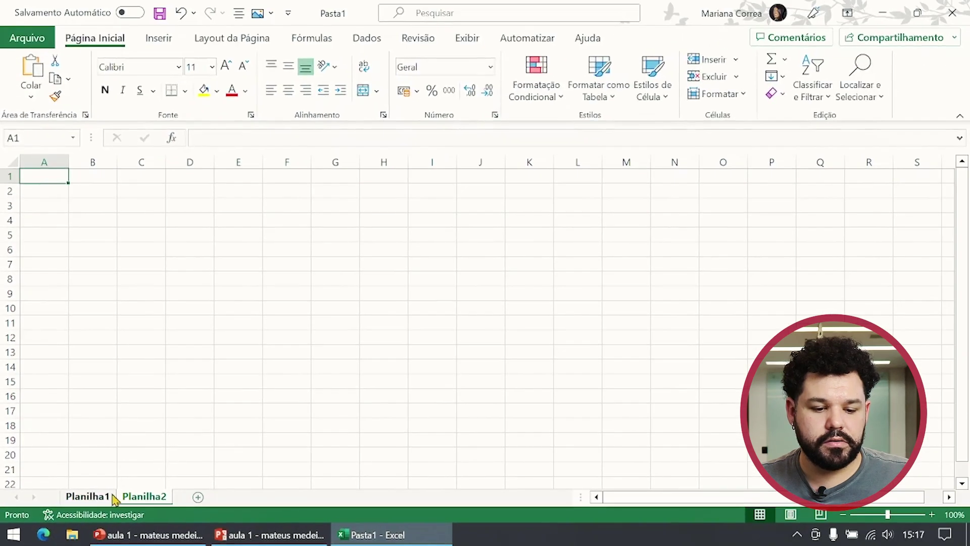
{"action": "left_click", "coordinate": [96, 497]}
{"action": "left_click", "coordinate": [147, 500]}
{"action": "left_click", "coordinate": [83, 496]}
{"action": "left_click", "coordinate": [130, 499]}
{"action": "left_click", "coordinate": [112, 500]}
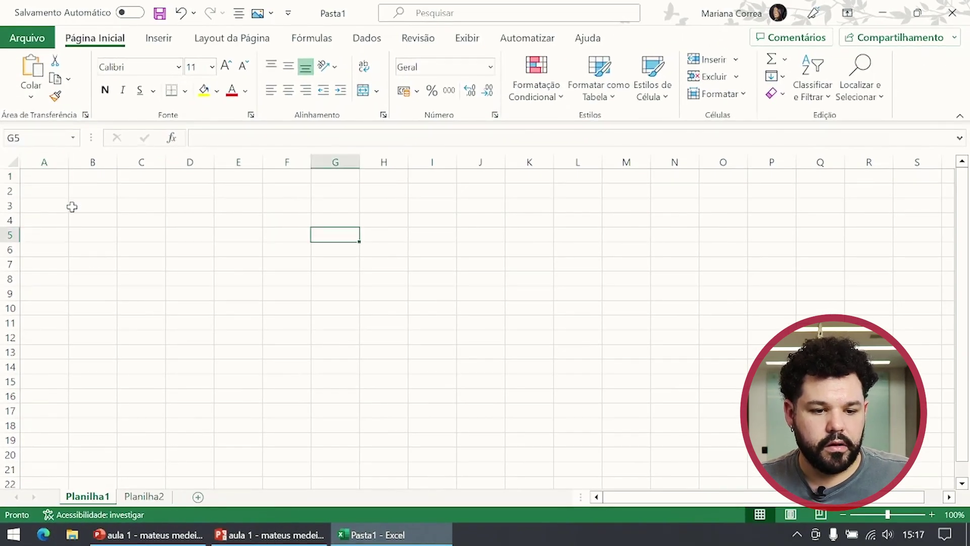
Enter the instructor's first name in lowercase in cell A1 of Planilha1.
{"action": "left_click", "coordinate": [49, 174]}
{"action": "type", "text": "mateus"}
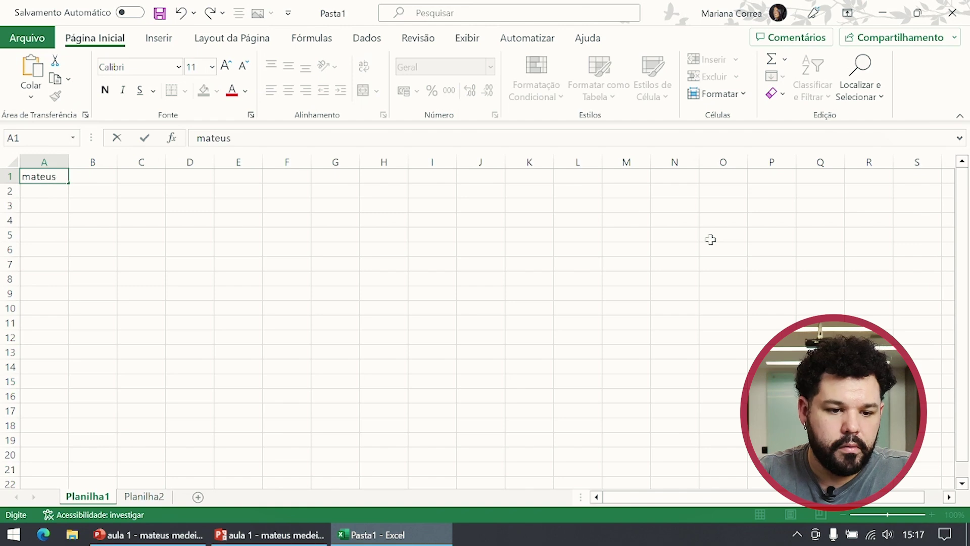
{"action": "key", "text": "Return"}
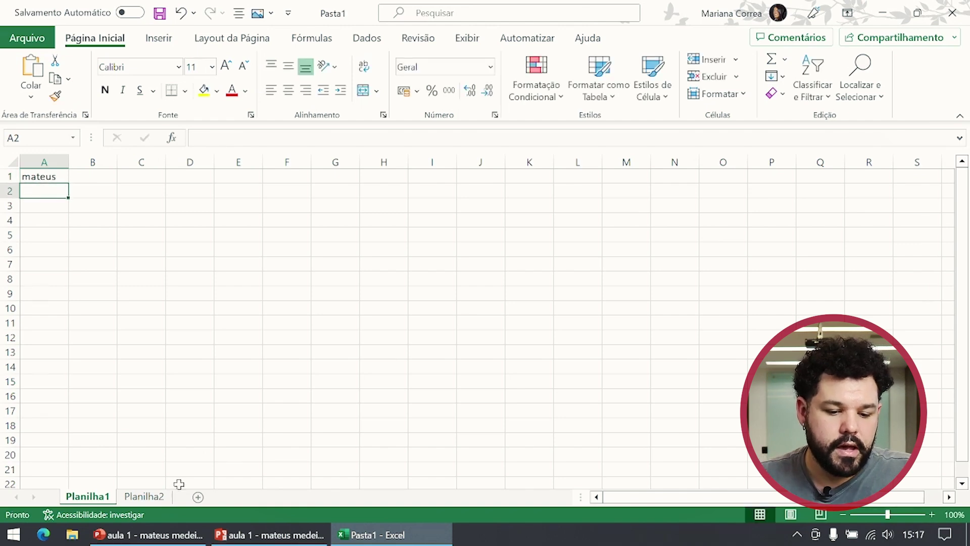
Enter "start" in cell A1 of Planilha2.
{"action": "left_click", "coordinate": [150, 500]}
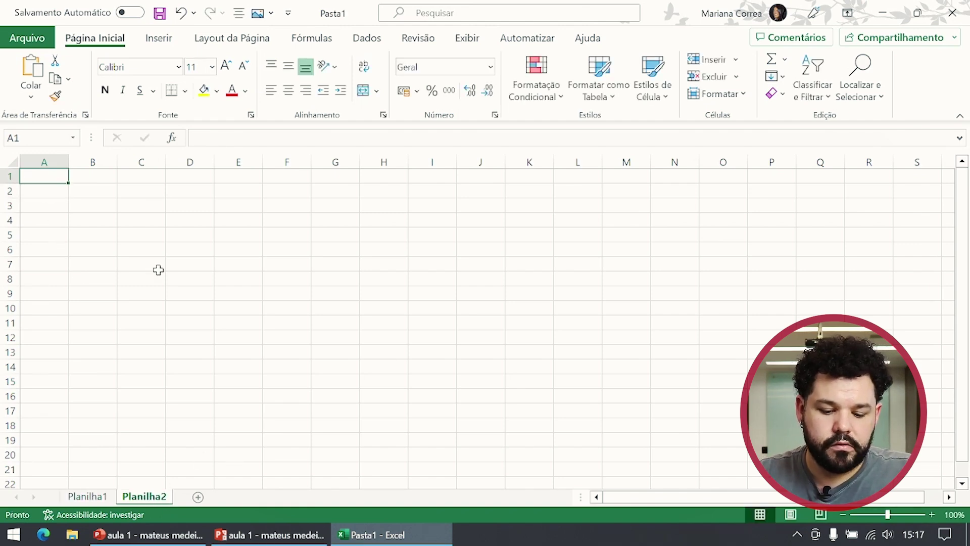
{"action": "type", "text": "start"}
{"action": "key", "text": "Return"}
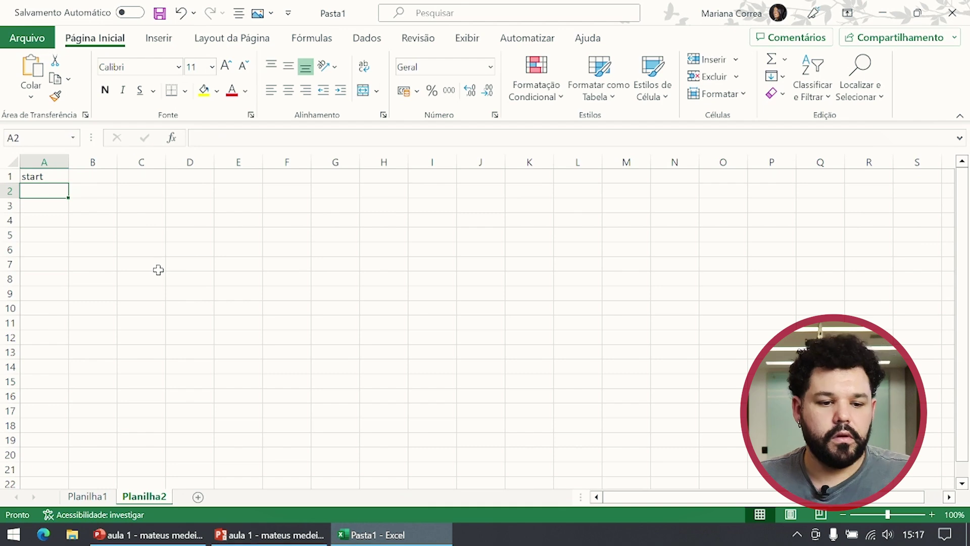
Compare the contents of Planilha1 and Planilha2 by switching back and forth between them, ending on Planilha1.
{"action": "left_click", "coordinate": [96, 498]}
{"action": "left_click", "coordinate": [137, 500]}
{"action": "left_click", "coordinate": [96, 498]}
{"action": "left_click", "coordinate": [140, 498]}
{"action": "left_click", "coordinate": [108, 500]}
{"action": "left_click", "coordinate": [108, 500]}
{"action": "left_click", "coordinate": [145, 495]}
{"action": "left_click", "coordinate": [113, 497]}
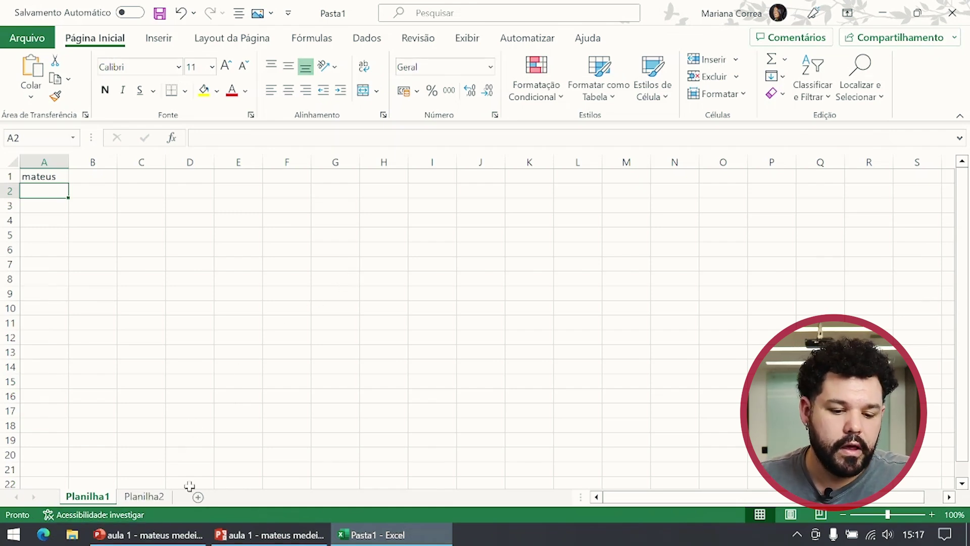
{"action": "left_click", "coordinate": [149, 498]}
{"action": "left_click", "coordinate": [106, 498]}
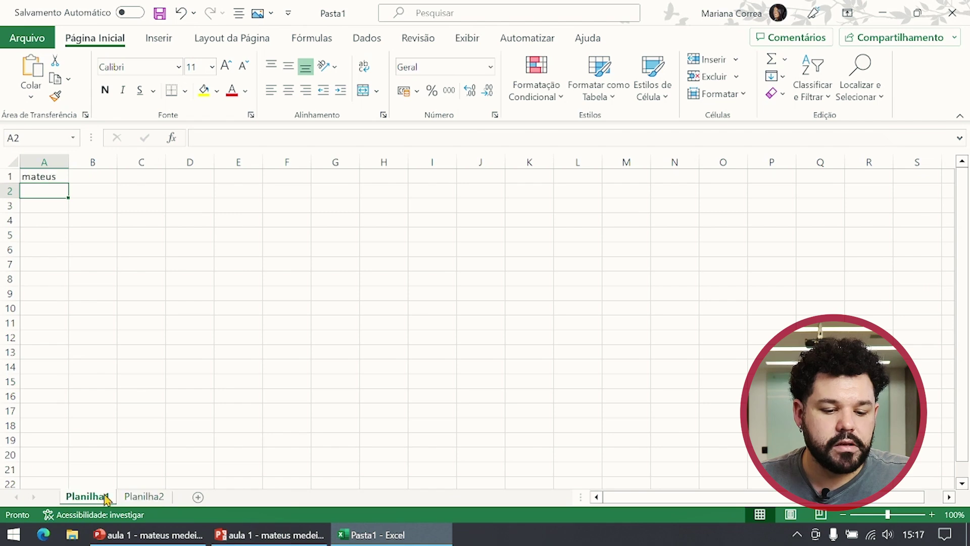
{"action": "left_click", "coordinate": [138, 499]}
{"action": "left_click", "coordinate": [86, 497]}
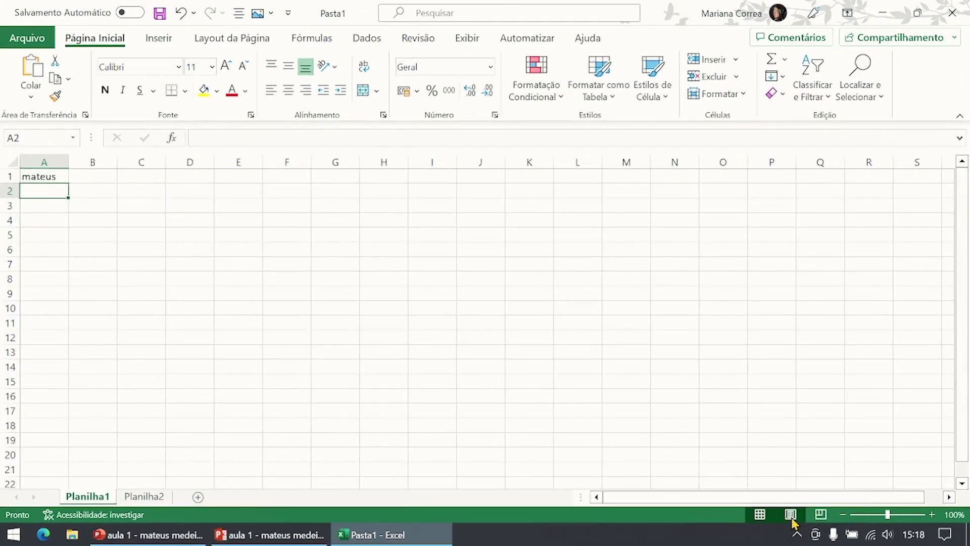
Show Planilha1 in page layout view and examine its pages from the header area down.
{"action": "left_click", "coordinate": [790, 515]}
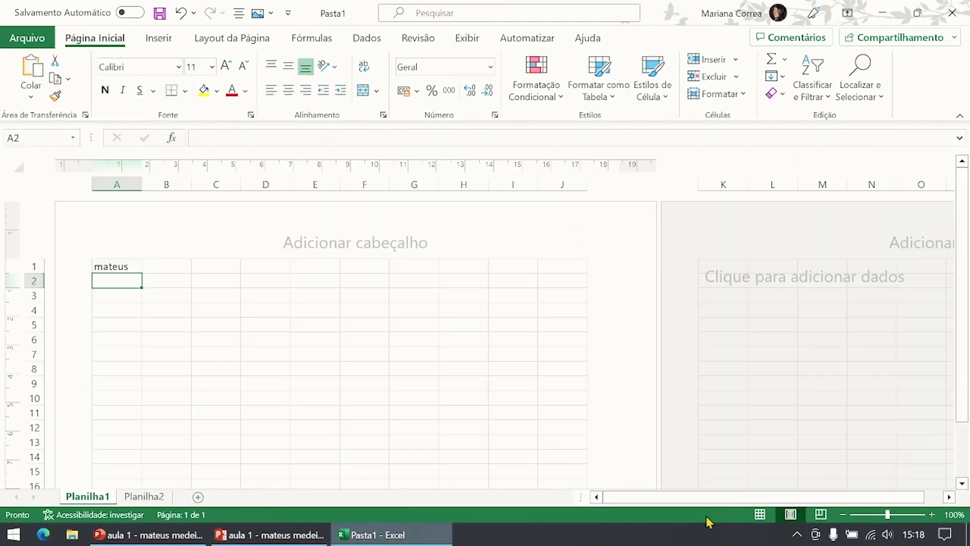
{"action": "scroll", "coordinate": [552, 268], "scroll_direction": "down", "scroll_amount": 3}
{"action": "scroll", "coordinate": [552, 269], "scroll_direction": "up", "scroll_amount": 3}
{"action": "scroll", "coordinate": [426, 321], "scroll_direction": "down", "scroll_amount": 4}
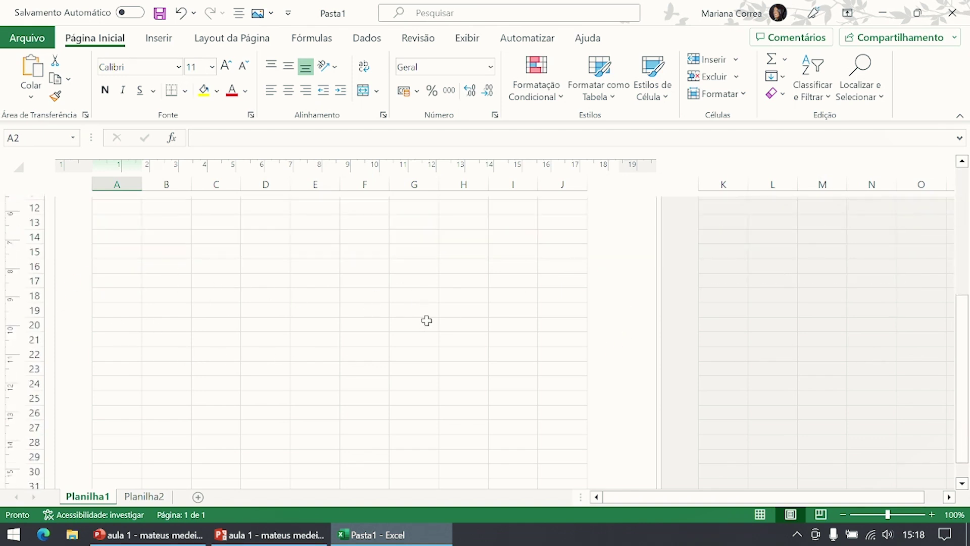
{"action": "scroll", "coordinate": [427, 318], "scroll_direction": "down", "scroll_amount": 5}
{"action": "scroll", "coordinate": [429, 317], "scroll_direction": "up", "scroll_amount": 6}
{"action": "scroll", "coordinate": [428, 317], "scroll_direction": "up", "scroll_amount": 3}
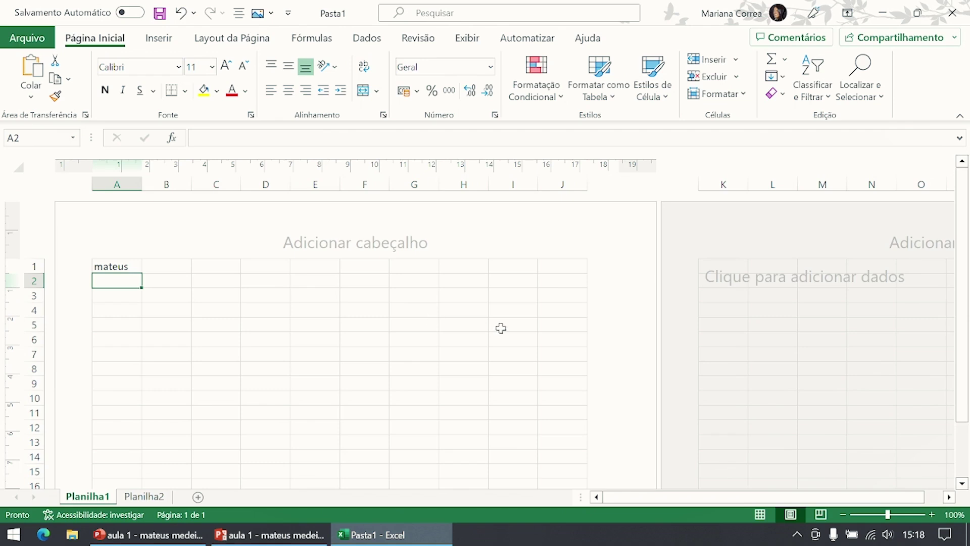
Show Planilha1 in page break preview and extend the print area to columns A through H and rows 1 through 20.
{"action": "left_click", "coordinate": [821, 515]}
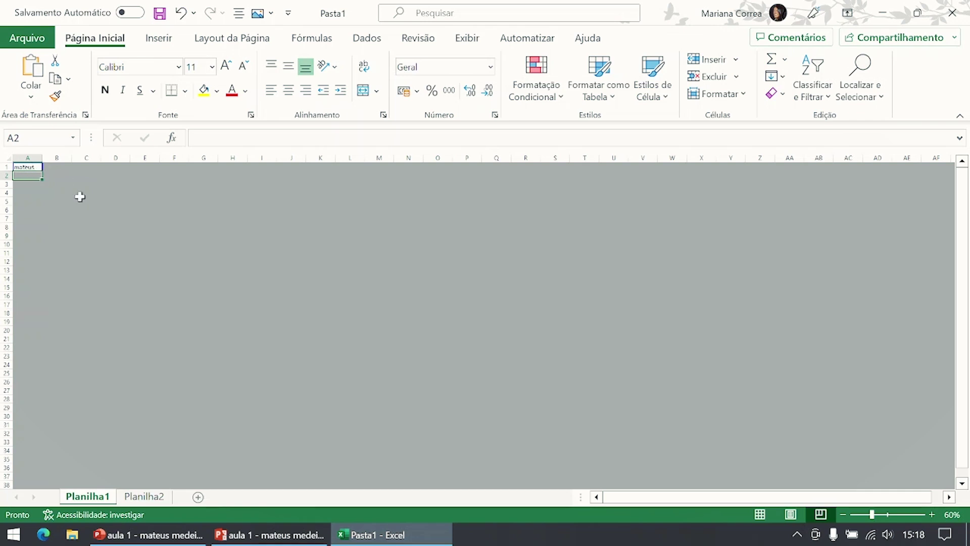
{"action": "left_click_drag", "start_coordinate": [42, 166], "coordinate": [247, 163]}
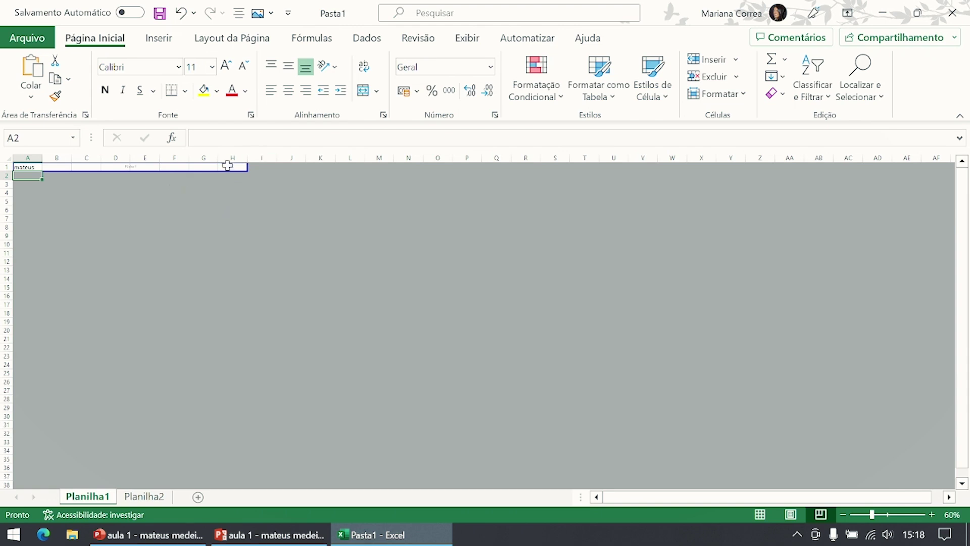
{"action": "left_click_drag", "start_coordinate": [120, 174], "coordinate": [107, 336]}
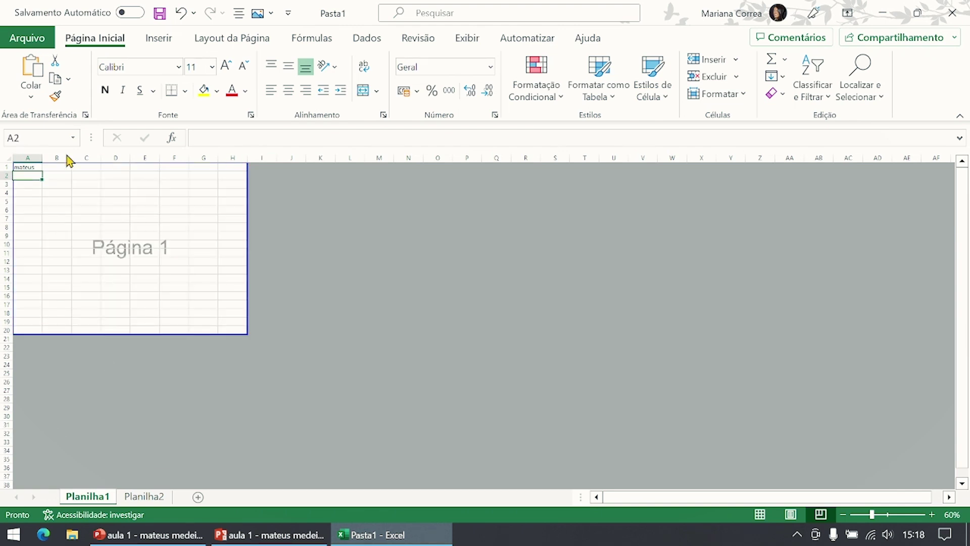
Enter "escola start" in cell I1, just outside the boundary of Página 1.
{"action": "left_click", "coordinate": [272, 175]}
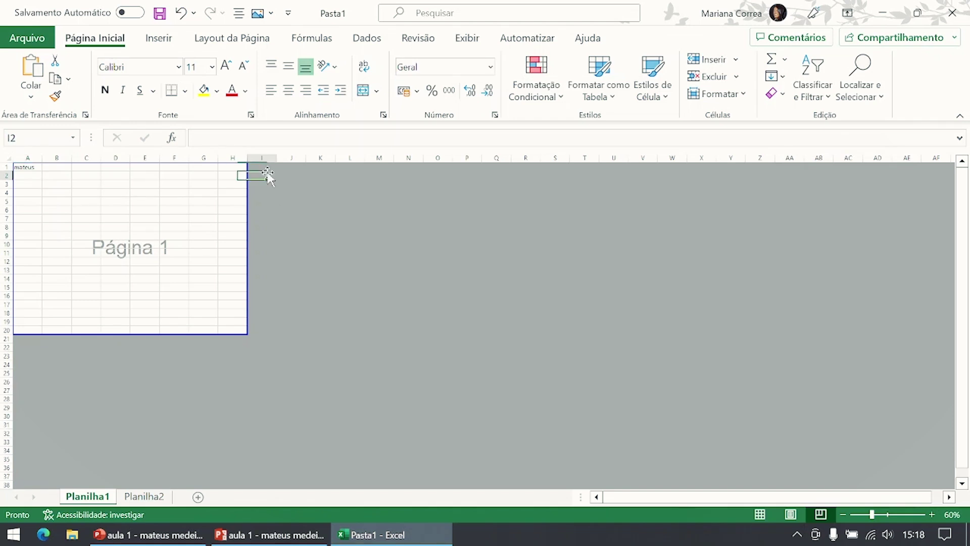
{"action": "key", "text": "Up"}
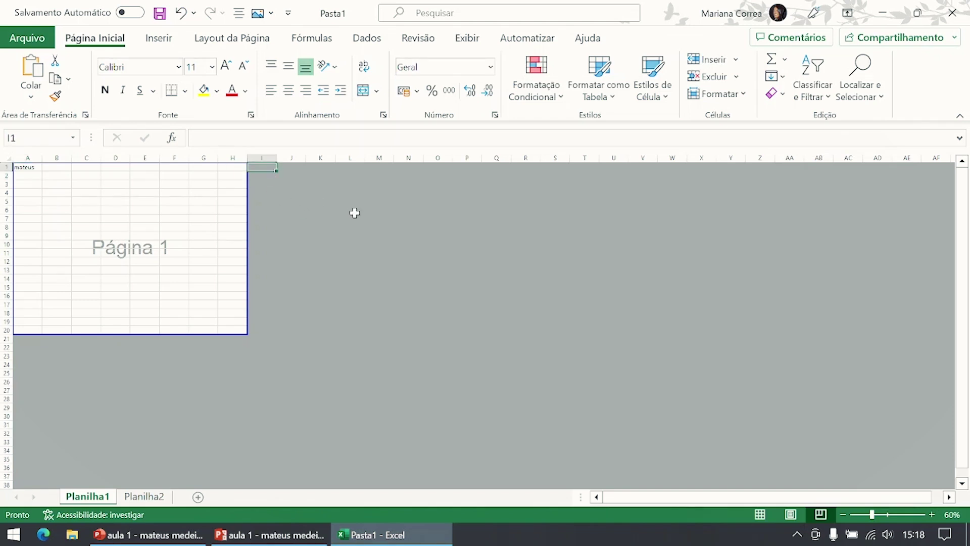
{"action": "type", "text": "escola start"}
{"action": "key", "text": "Return"}
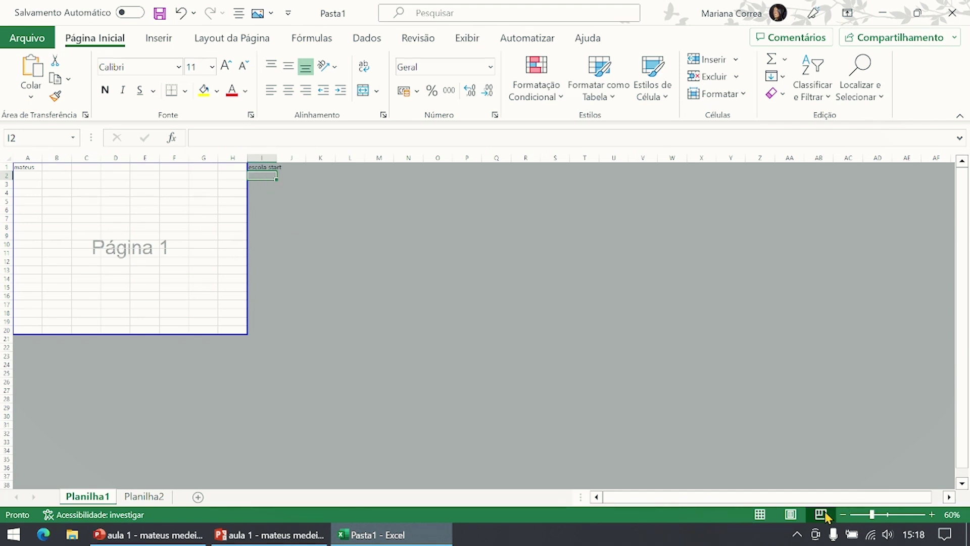
Return Planilha1 to normal view at 100% zoom and select cell J2.
{"action": "left_click", "coordinate": [760, 514]}
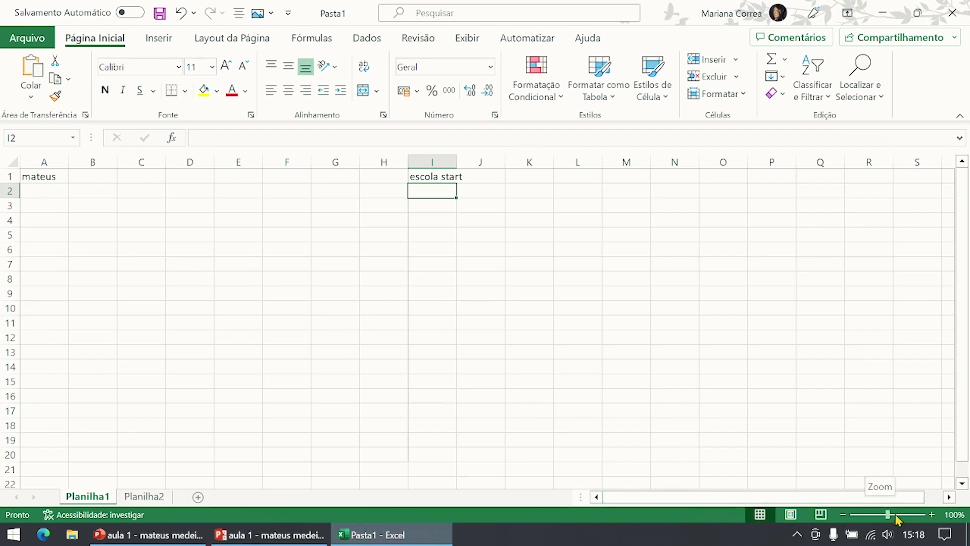
{"action": "mouse_move", "coordinate": [890, 516]}
{"action": "left_mouse_down"}
{"action": "mouse_move", "coordinate": [878, 515]}
{"action": "mouse_move", "coordinate": [916, 515]}
{"action": "mouse_move", "coordinate": [880, 521]}
{"action": "mouse_move", "coordinate": [890, 523]}
{"action": "mouse_move", "coordinate": [872, 514]}
{"action": "mouse_move", "coordinate": [888, 514]}
{"action": "left_mouse_up"}
{"action": "key", "text": "Right"}
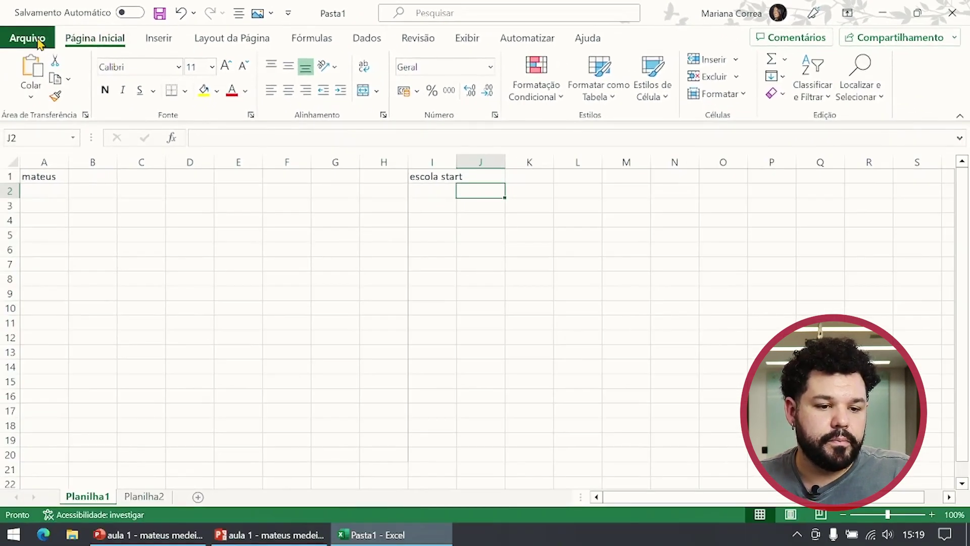
Save the workbook as "Aula 1" in the OneDrive - Escola START location and return to the sheet.
{"action": "left_click", "coordinate": [37, 41]}
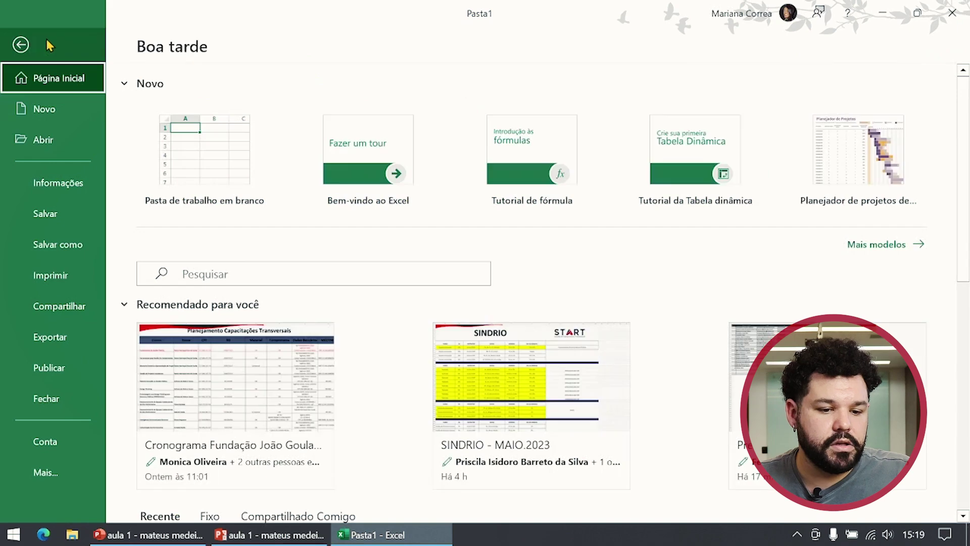
{"action": "left_click", "coordinate": [70, 252]}
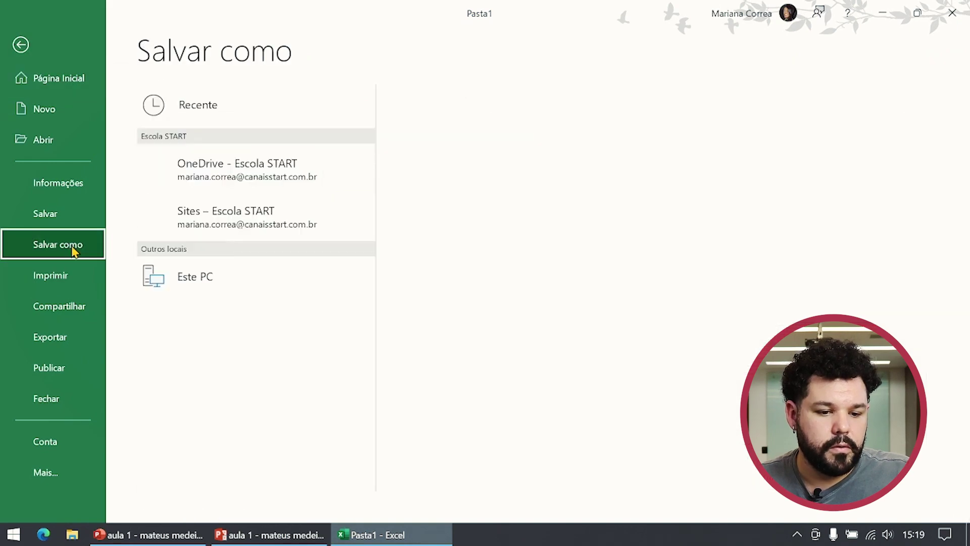
{"action": "left_click", "coordinate": [453, 118]}
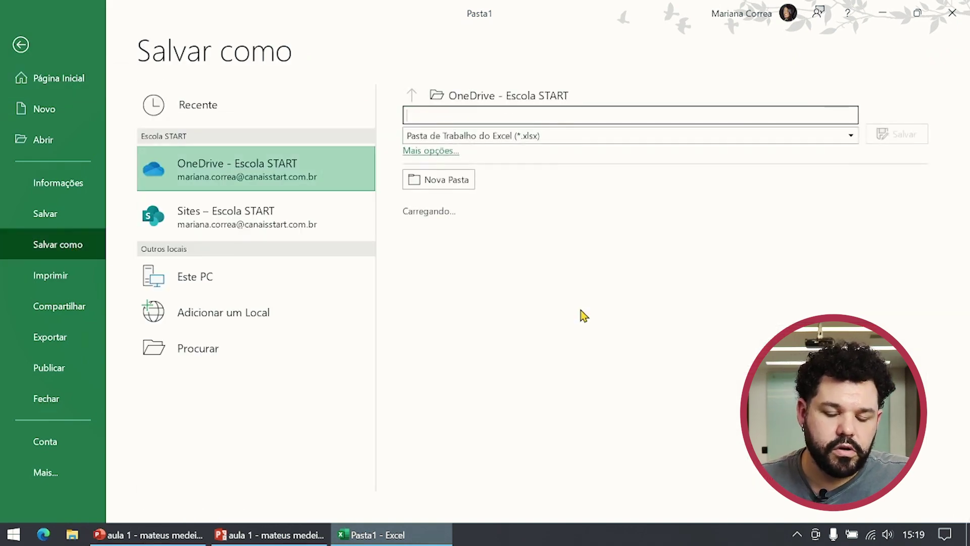
{"action": "type", "text": "Aula 1"}
{"action": "left_click", "coordinate": [897, 135]}
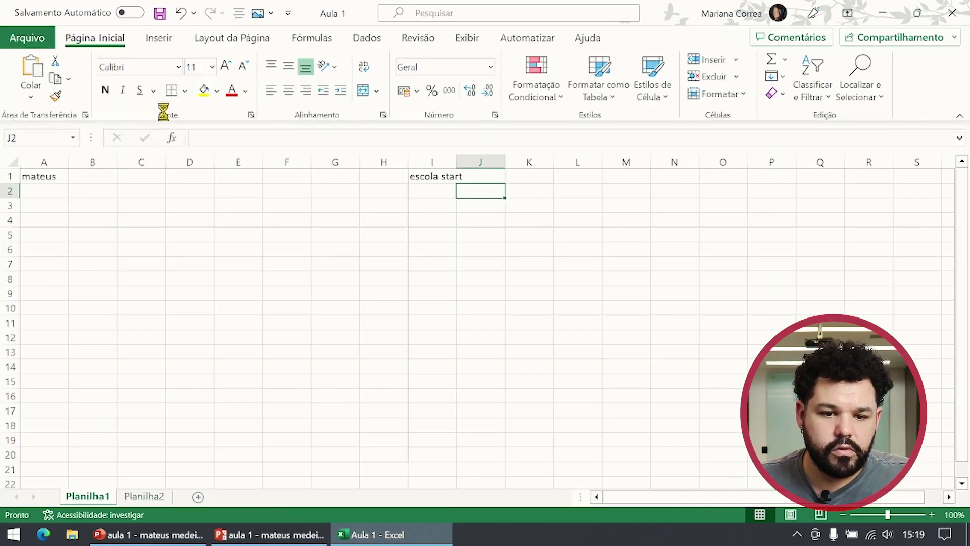
{"action": "left_click", "coordinate": [20, 44]}
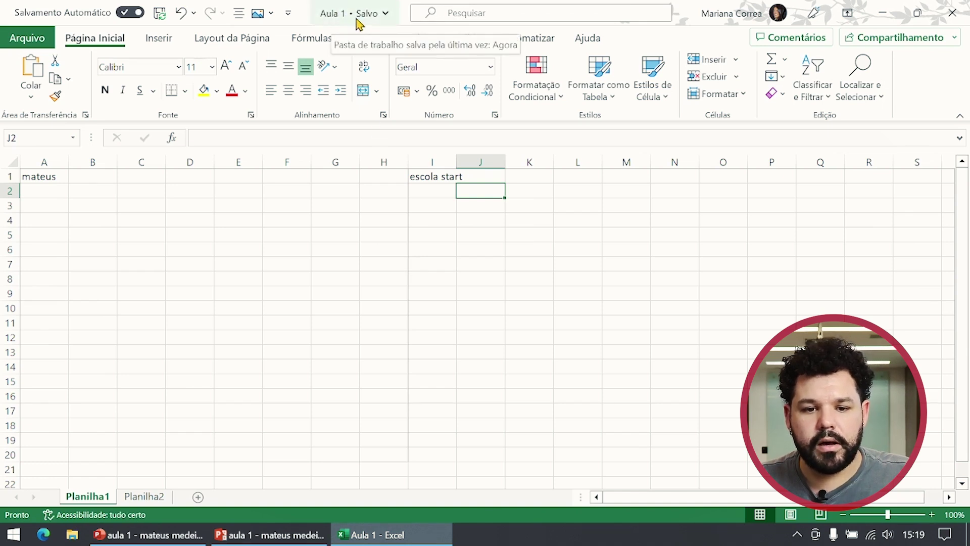
Select single cells and cell blocks on Planilha1, including D2, N8 and the range A1:I18, and clear the range selection.
{"action": "left_click", "coordinate": [207, 191]}
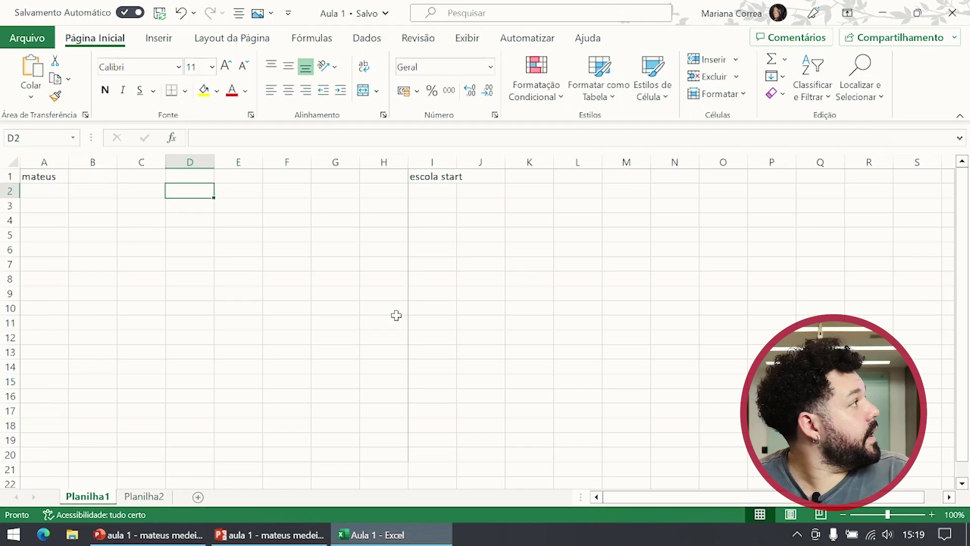
{"action": "left_click_drag", "start_coordinate": [53, 183], "coordinate": [601, 458]}
{"action": "left_click", "coordinate": [686, 283]}
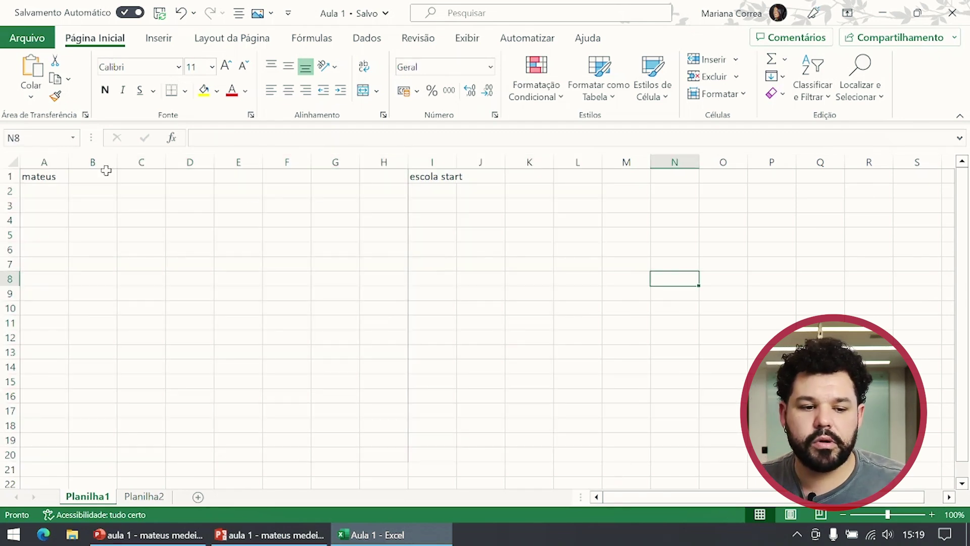
{"action": "left_click_drag", "start_coordinate": [50, 178], "coordinate": [445, 427]}
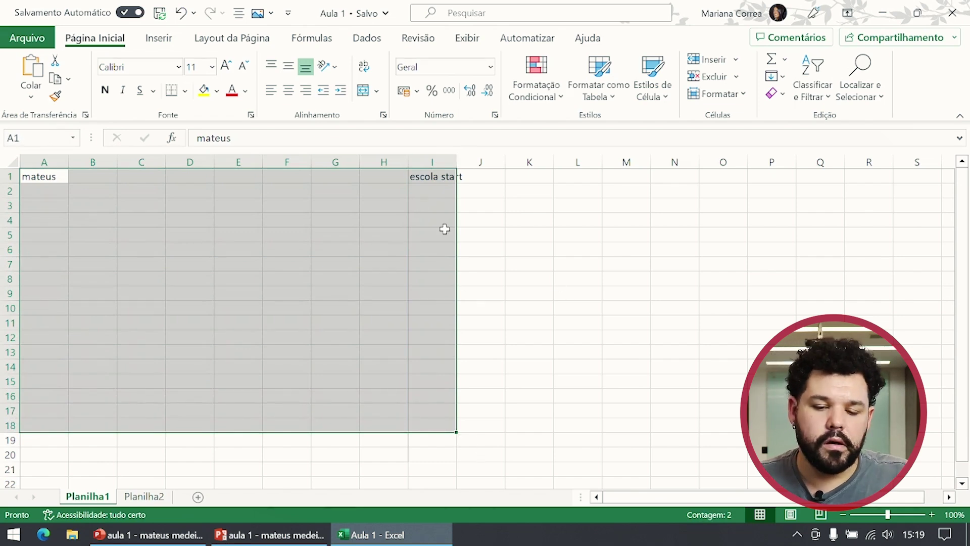
{"action": "left_click", "coordinate": [514, 209]}
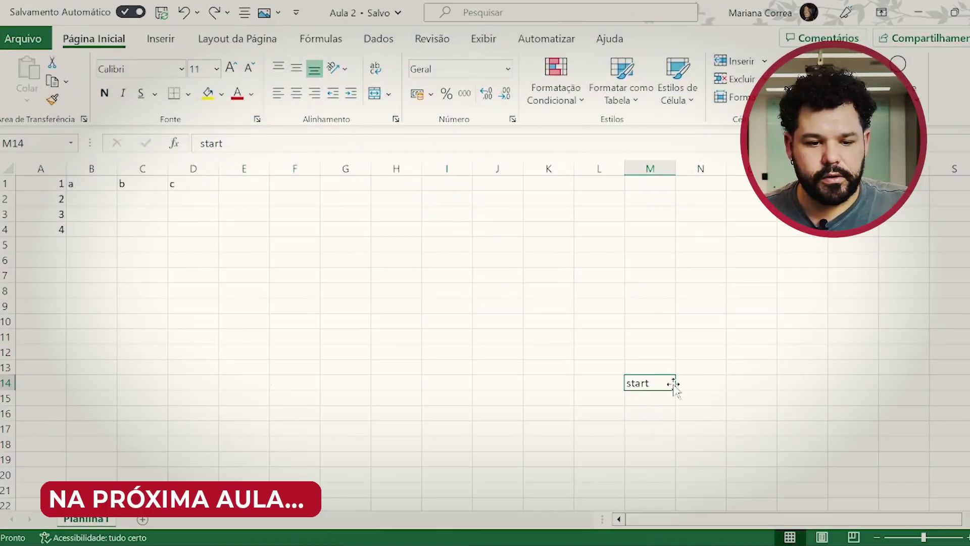
In the Aula 2 workbook, name cell M14 "start" and jump to it from cell A1 using that name.
{"action": "left_click", "coordinate": [41, 143]}
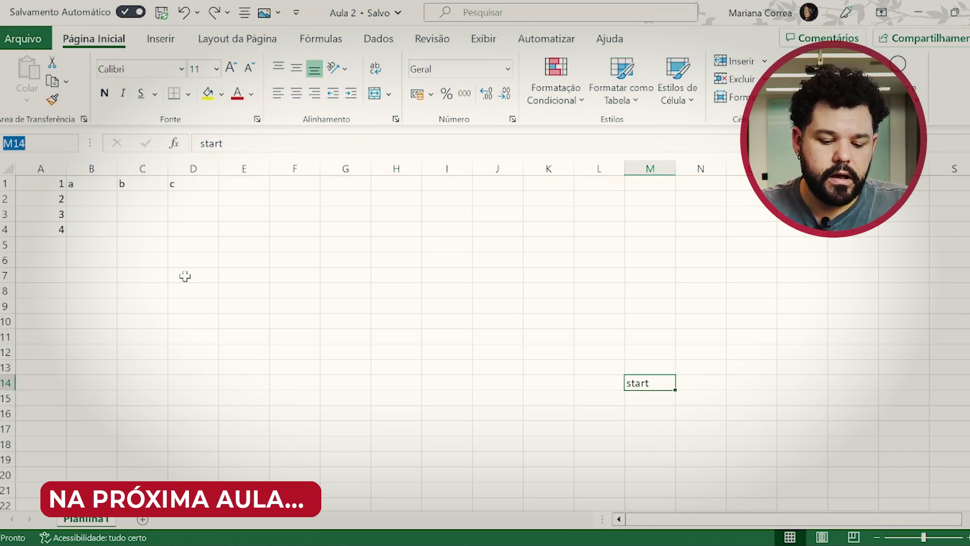
{"action": "type", "text": "start"}
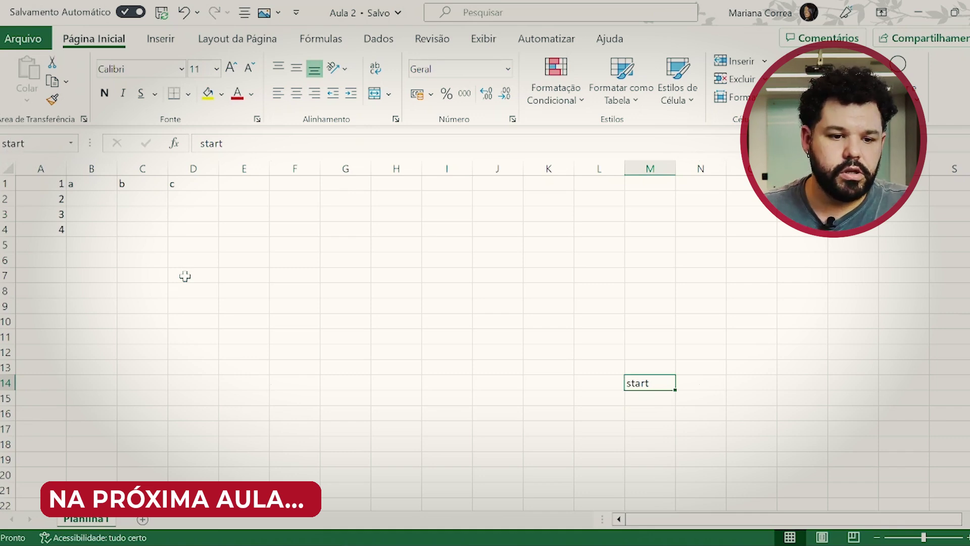
{"action": "left_click", "coordinate": [53, 183]}
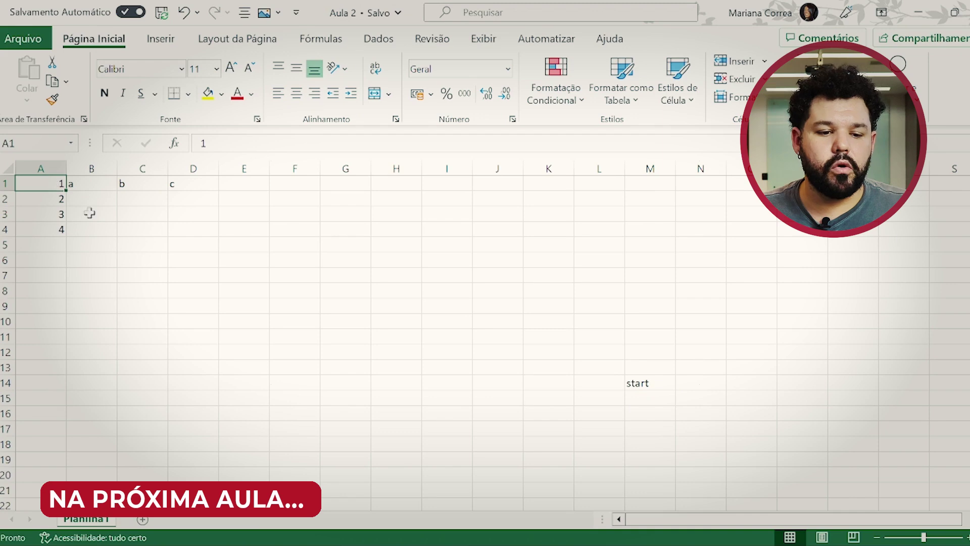
{"action": "left_click", "coordinate": [74, 145]}
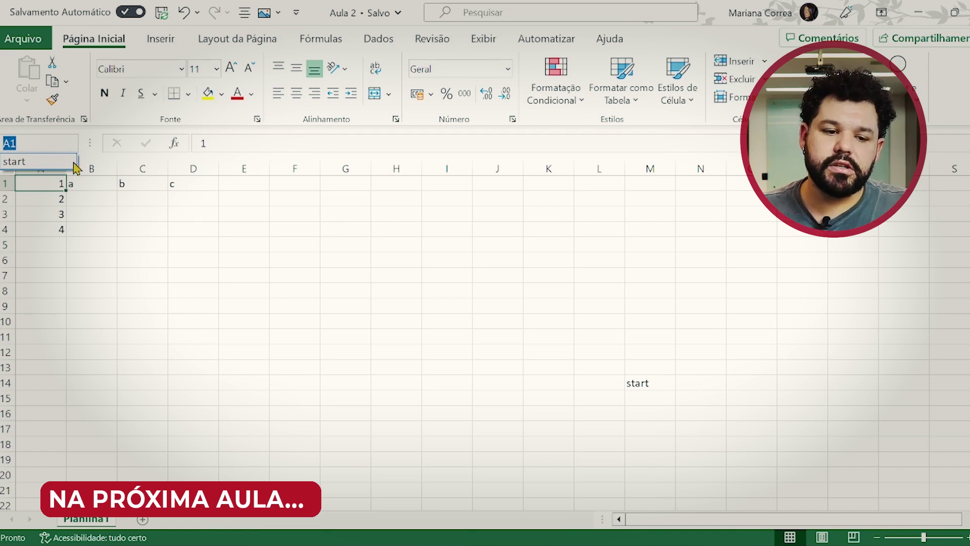
{"action": "left_click", "coordinate": [36, 170]}
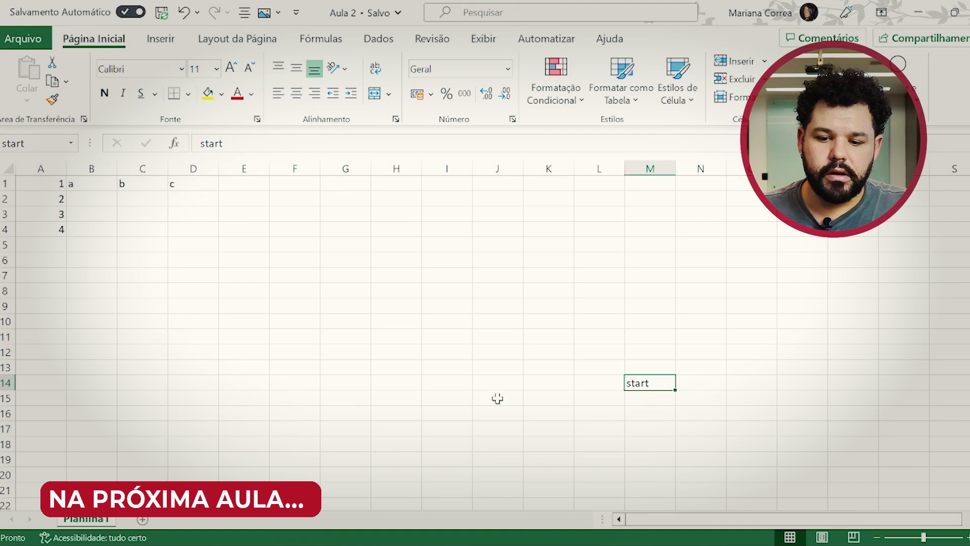